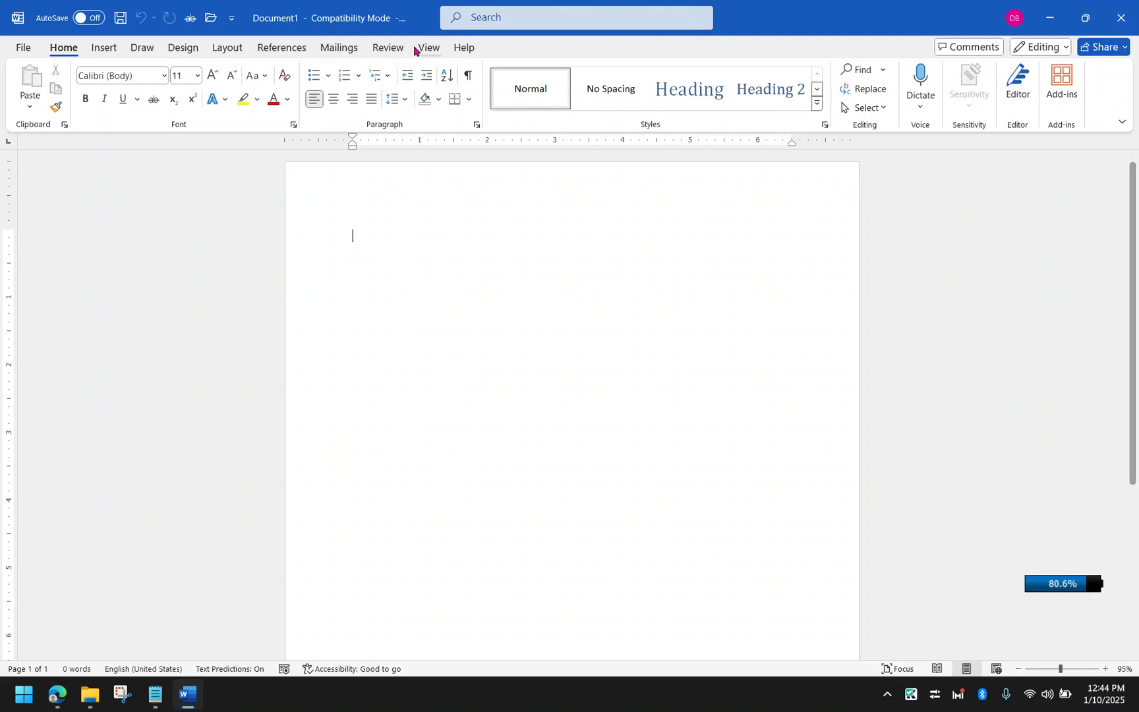
# Step: Open For MailMerge.xlsx in Excel, maximized, and review its Name, Qty and Email columns
pyautogui.click(29, 696)
pyautogui.click(217, 267)
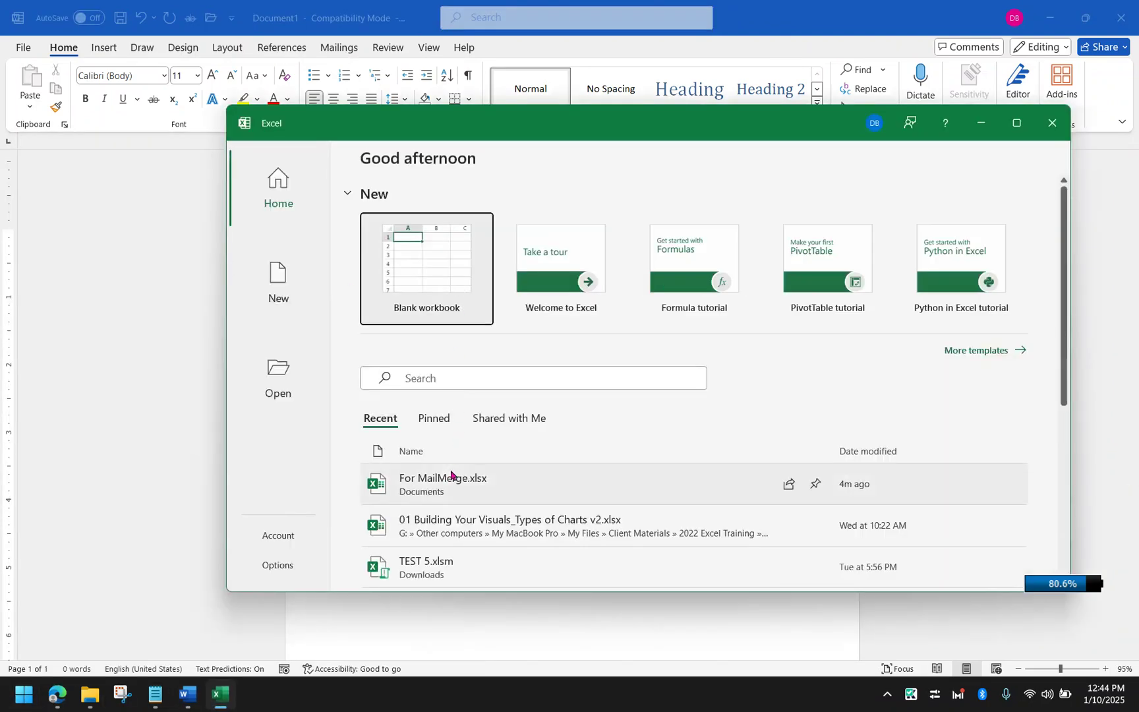
pyautogui.click(451, 478)
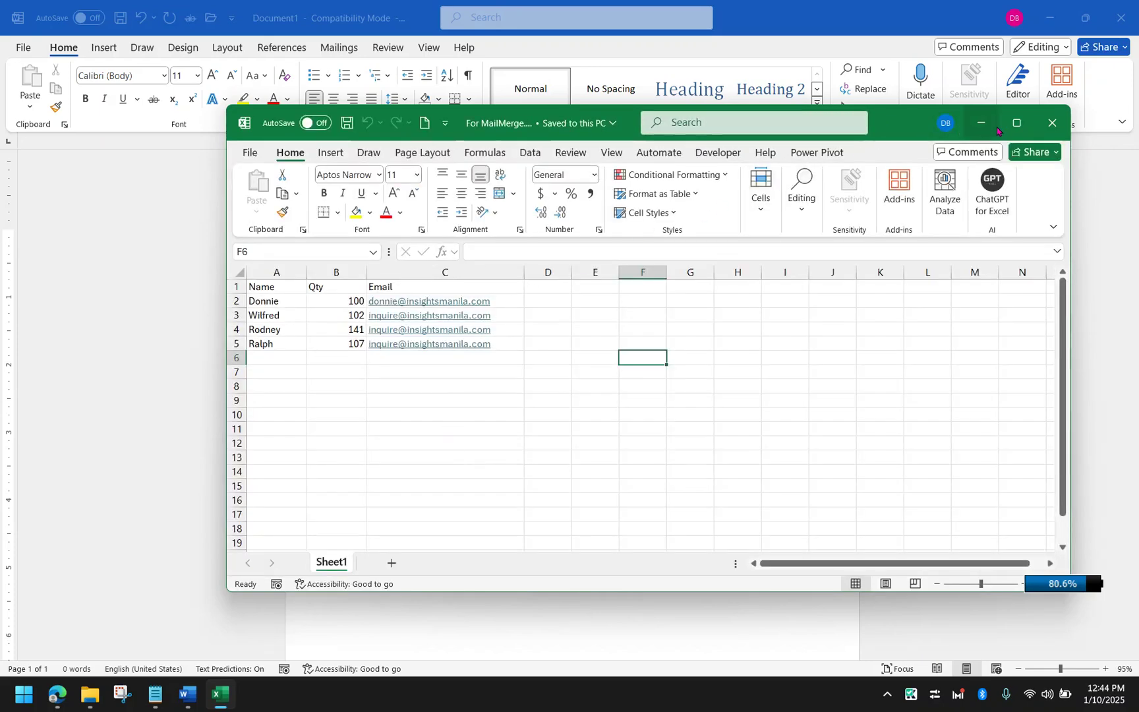
pyautogui.click(1017, 122)
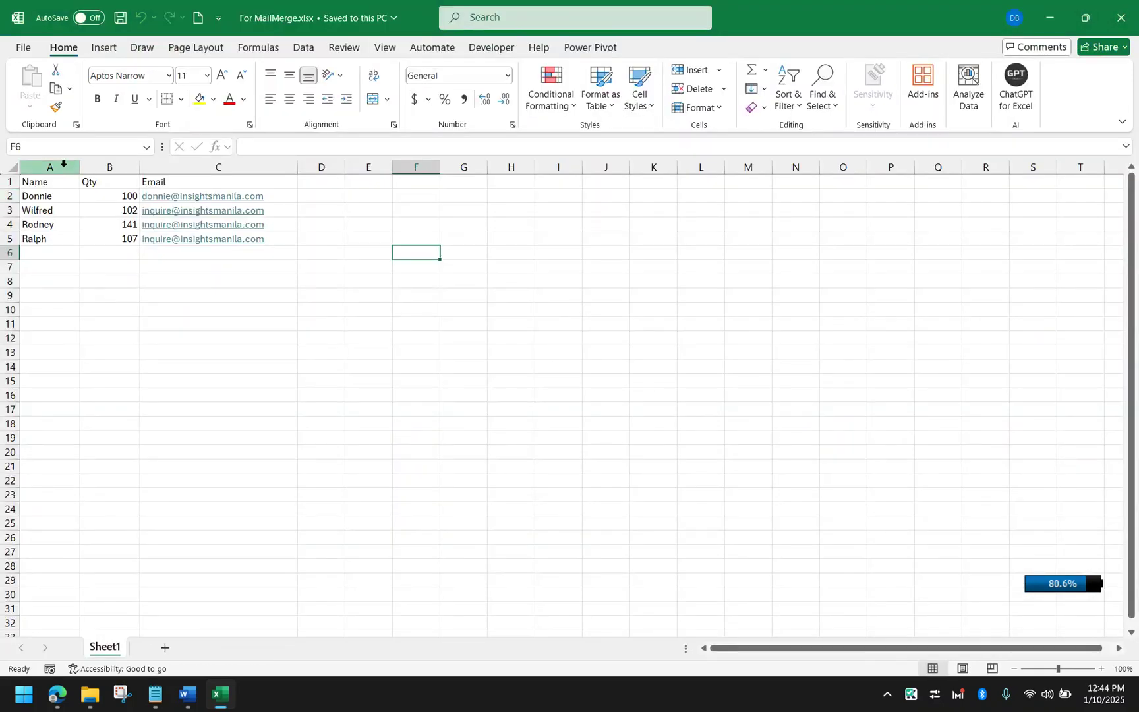
pyautogui.click(64, 163)
pyautogui.click(127, 161)
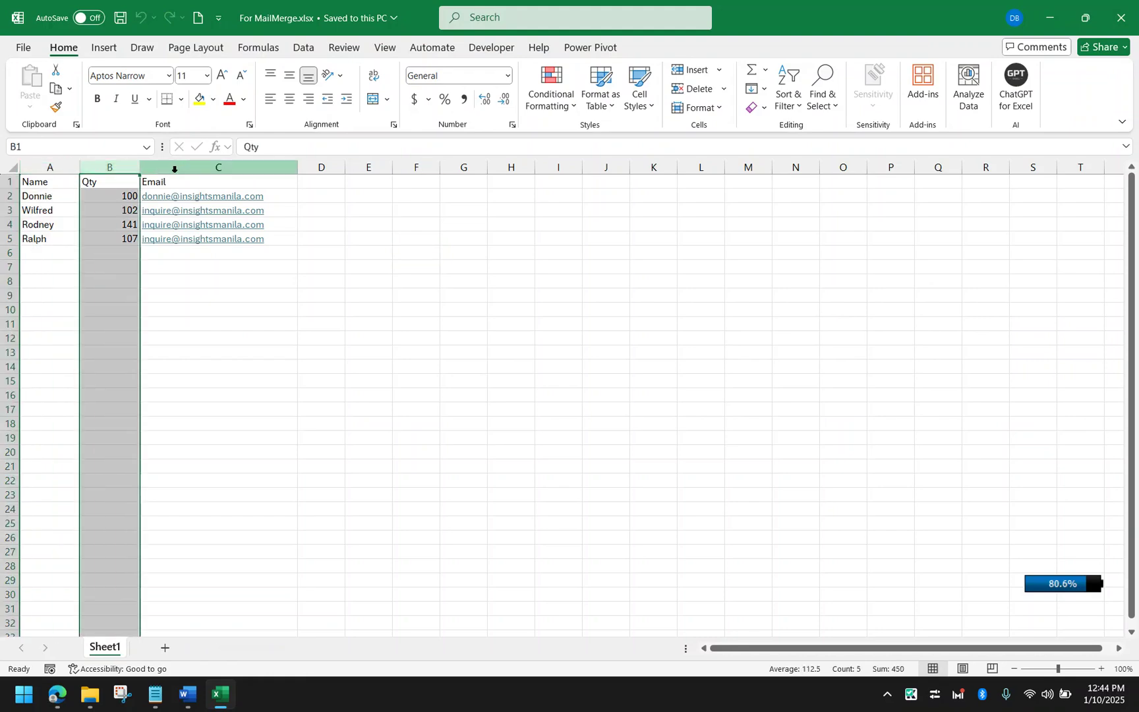
pyautogui.click(183, 168)
pyautogui.click(92, 209)
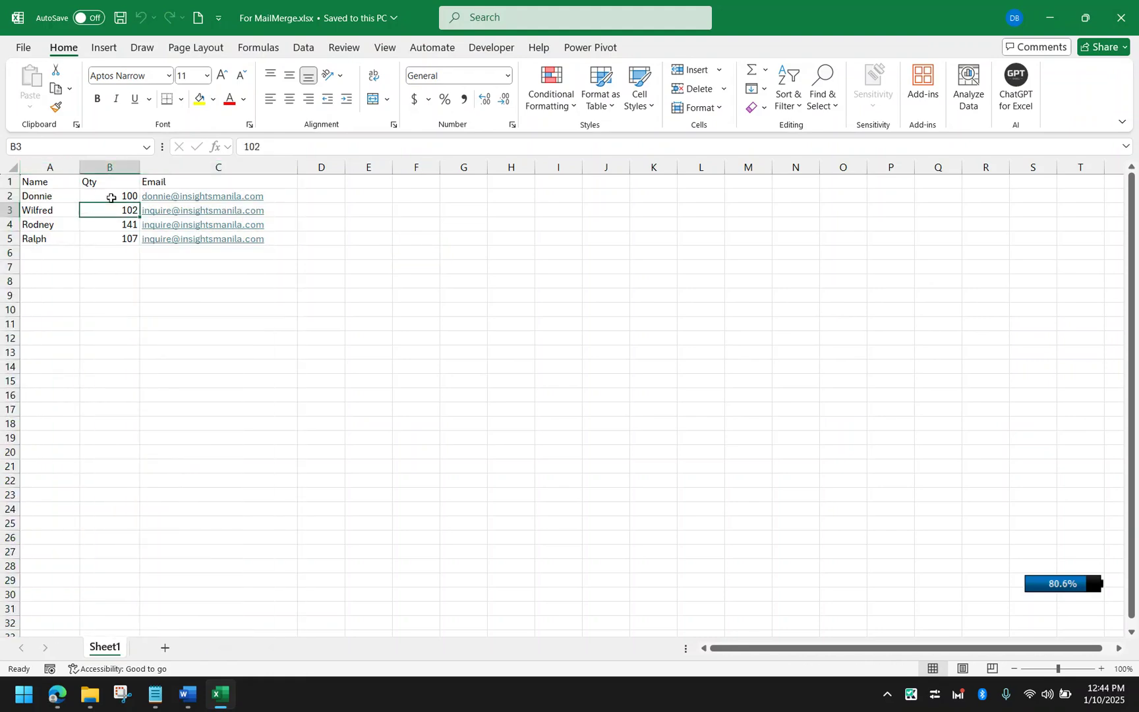
pyautogui.click(52, 193)
pyautogui.click(55, 180)
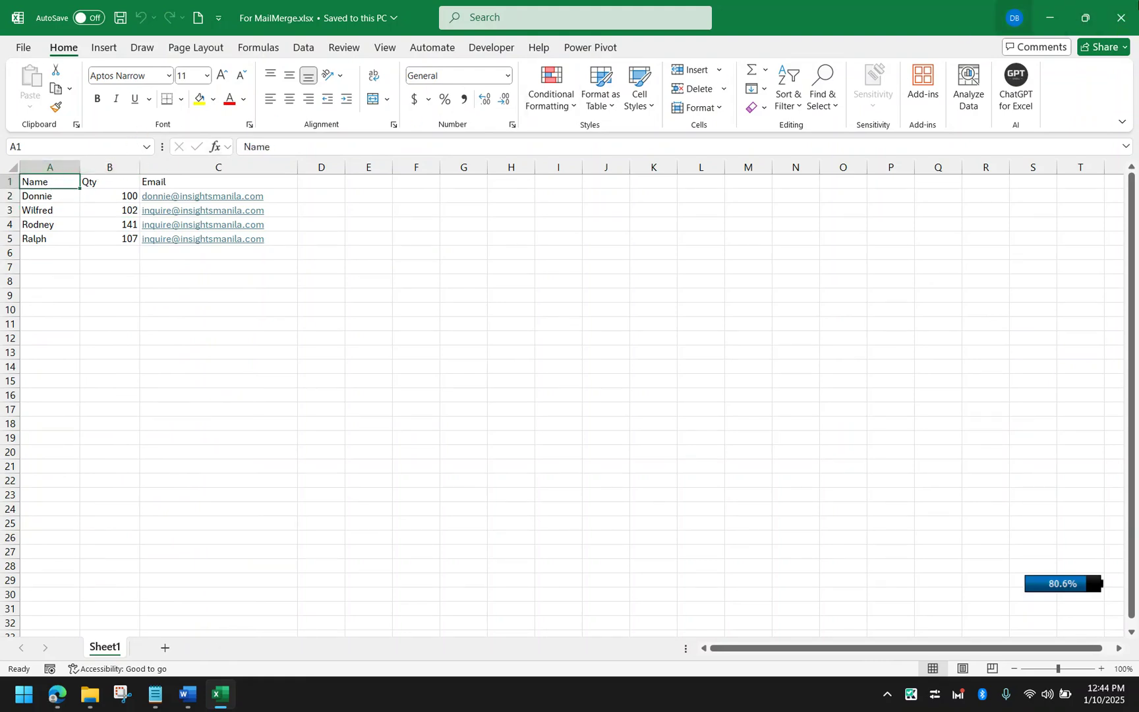
# Step: Close the workbook, reopen it to view its file overview, then close Excel
pyautogui.click(1121, 18)
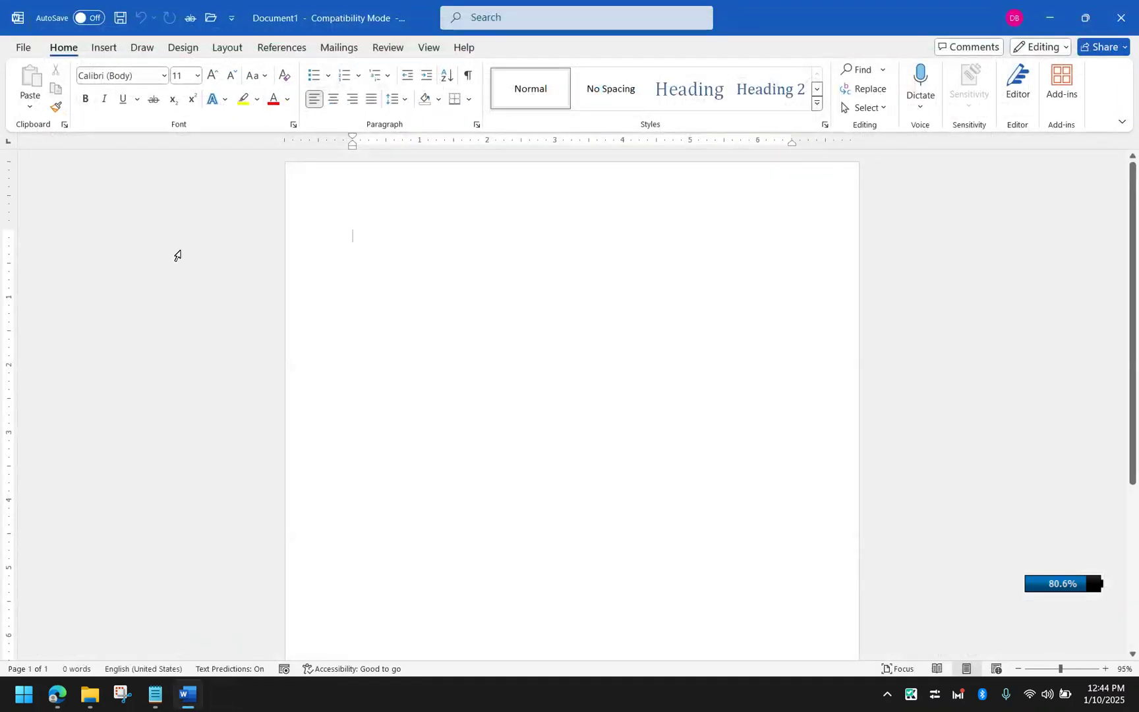
pyautogui.click(33, 697)
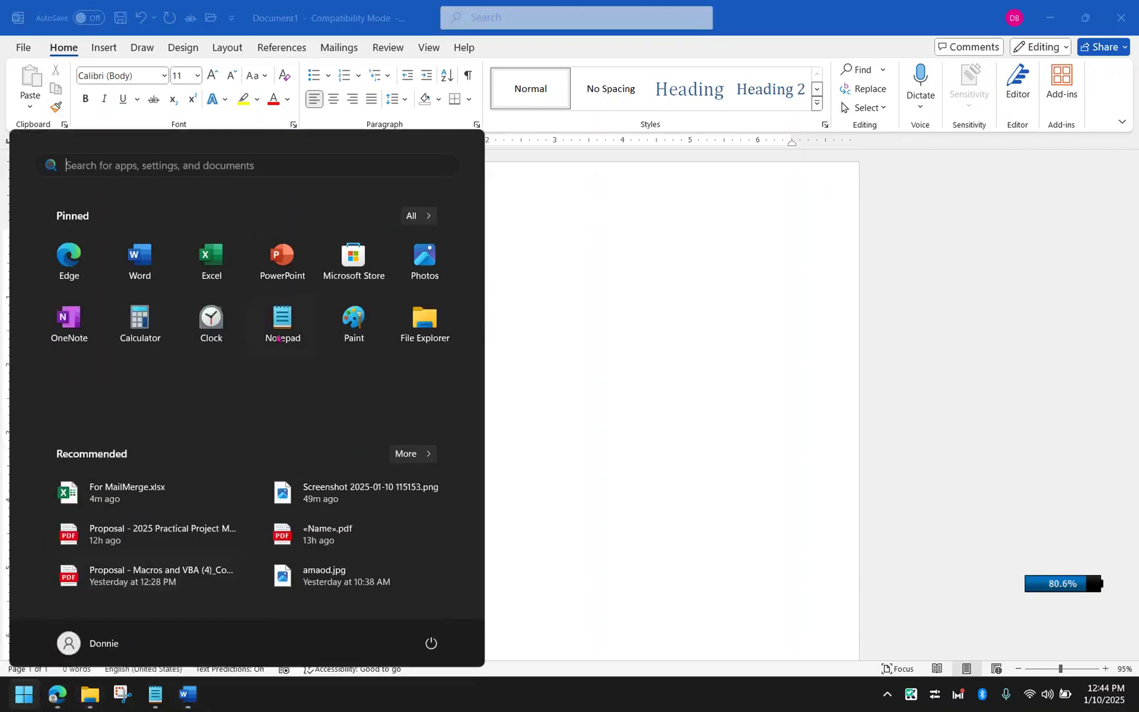
pyautogui.click(218, 261)
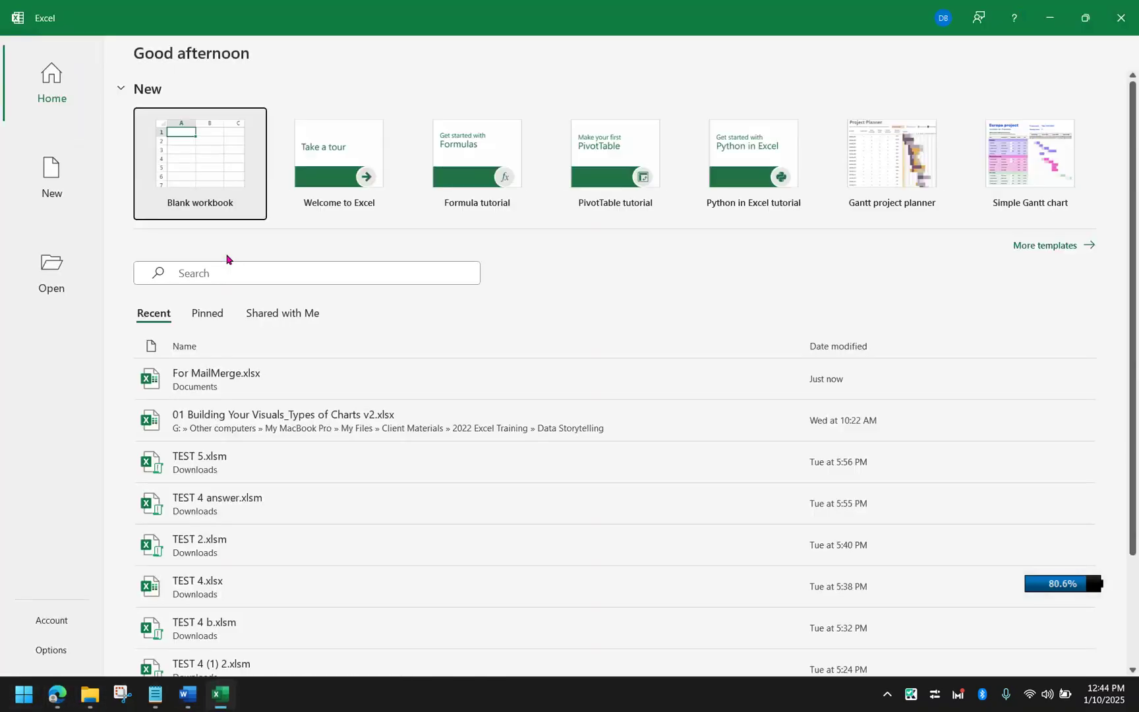
pyautogui.click(184, 377)
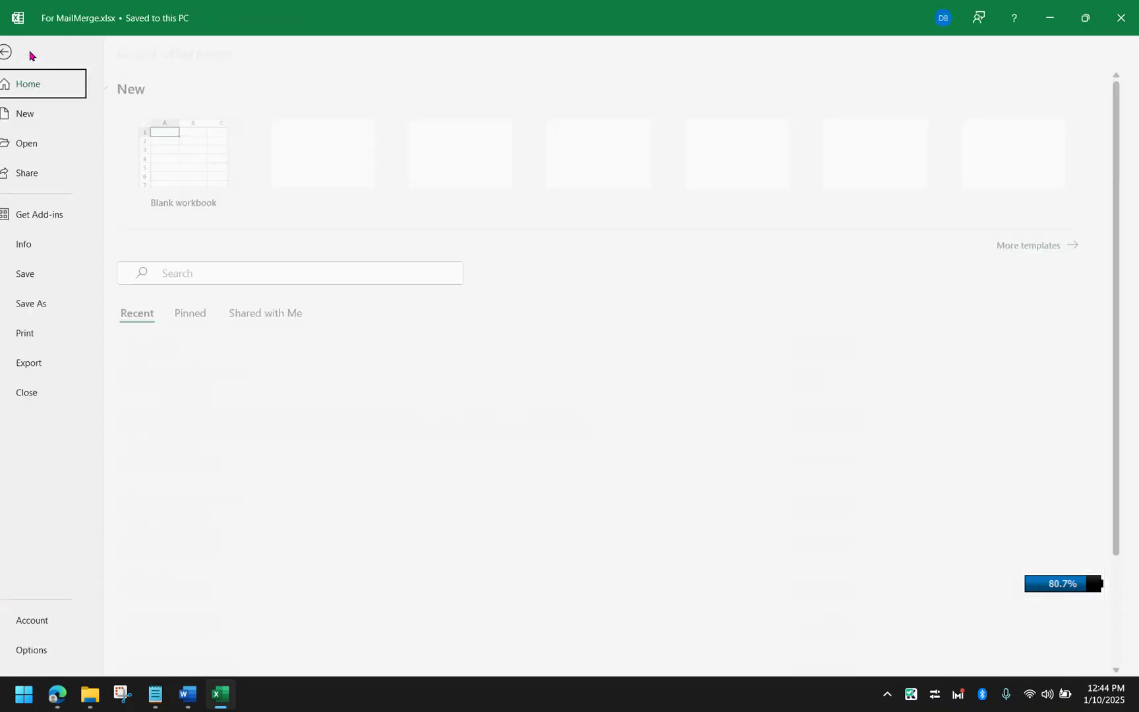
pyautogui.click(25, 49)
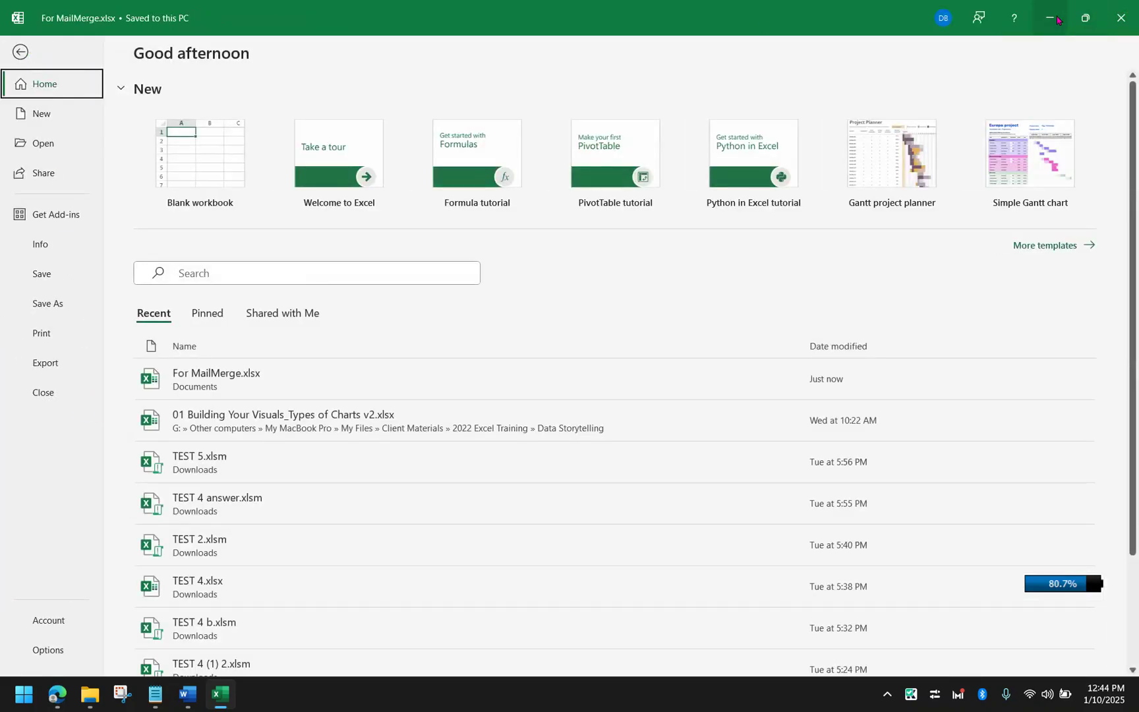
pyautogui.click(1121, 18)
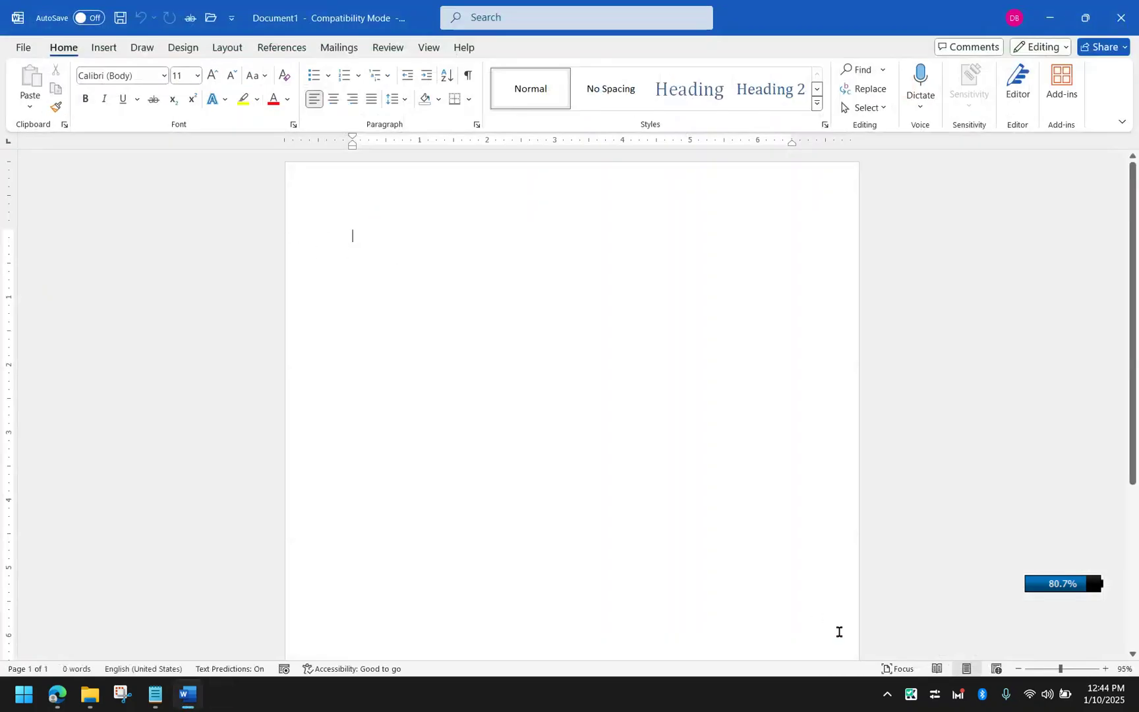
# Step: Zoom the Word page to 148% and type the greeting 'Hi,' on its own line
pyautogui.click(1066, 670)
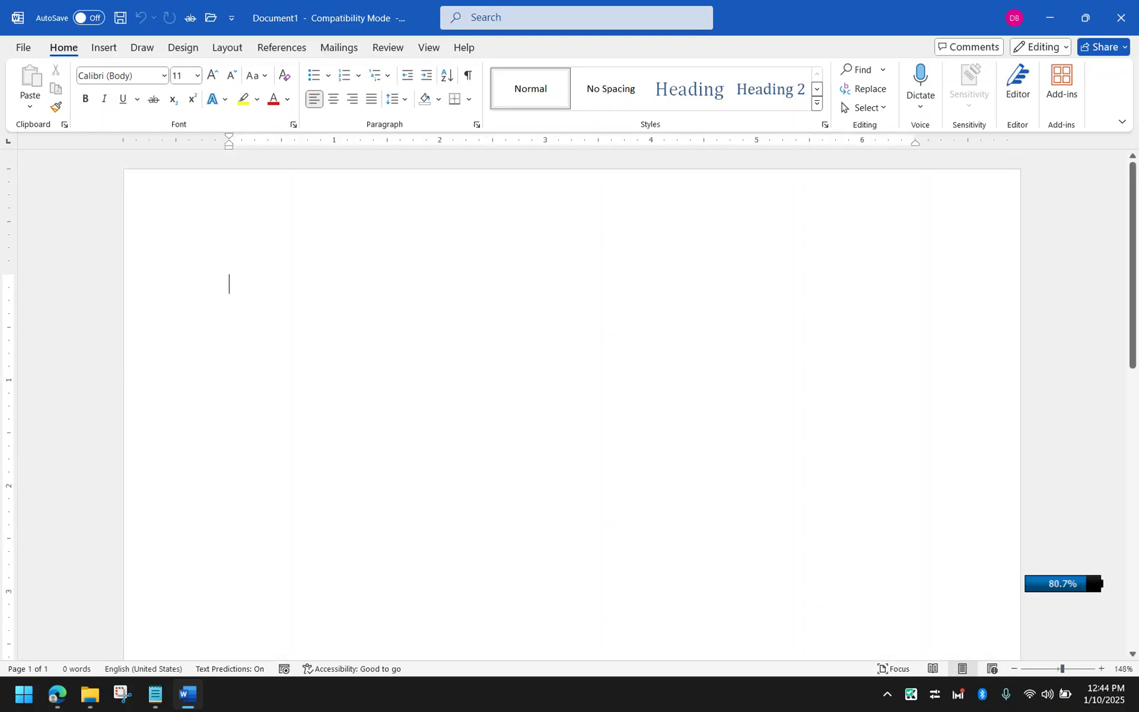
pyautogui.write('Hi,')
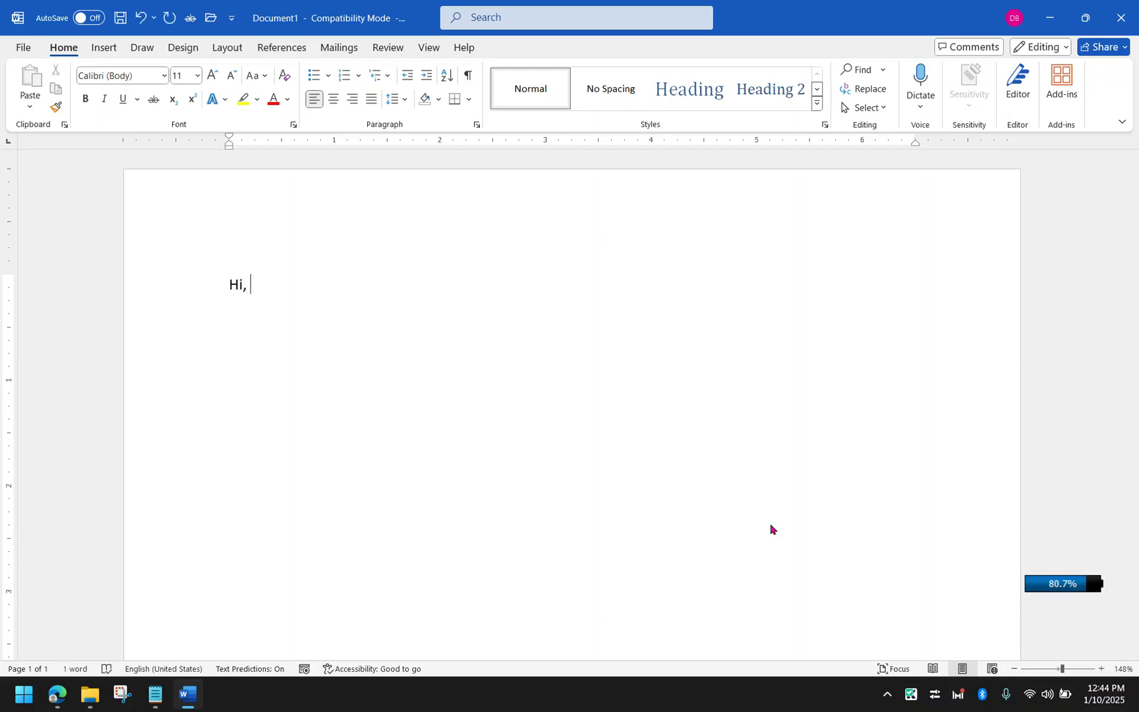
pyautogui.press('Return')
# Step: On the Mailings tab, browse the Start Mail Merge document types and Select Recipients choices
pyautogui.click(353, 54)
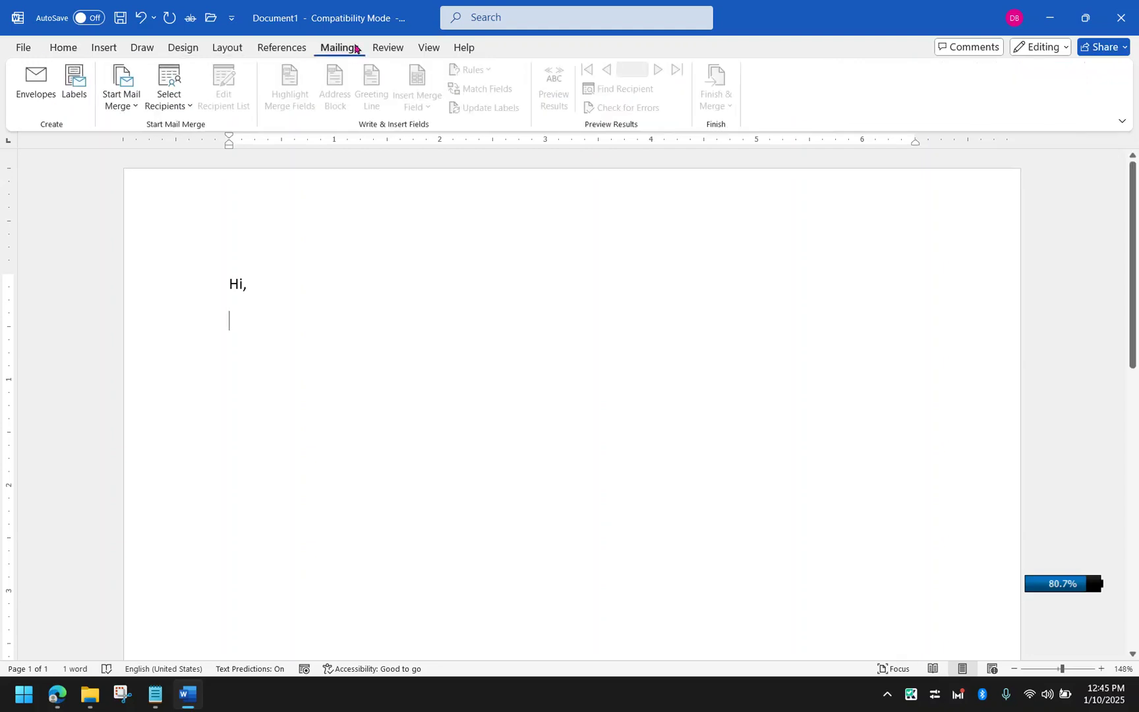
pyautogui.click(174, 110)
pyautogui.click(132, 104)
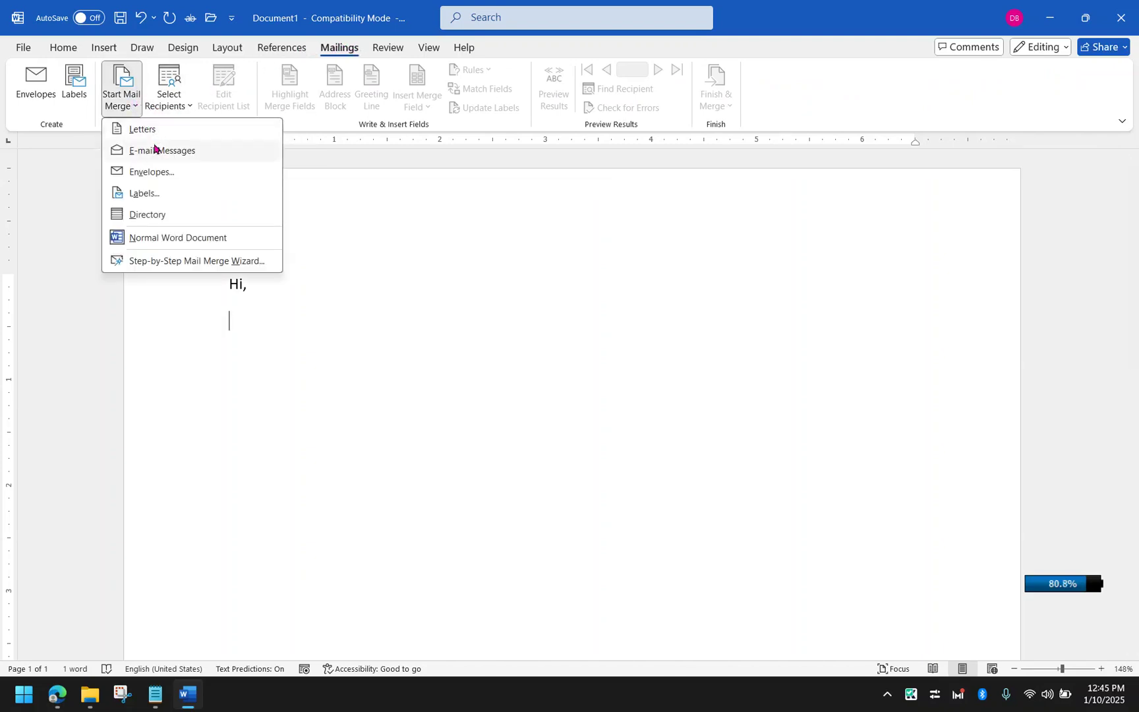
pyautogui.click(176, 96)
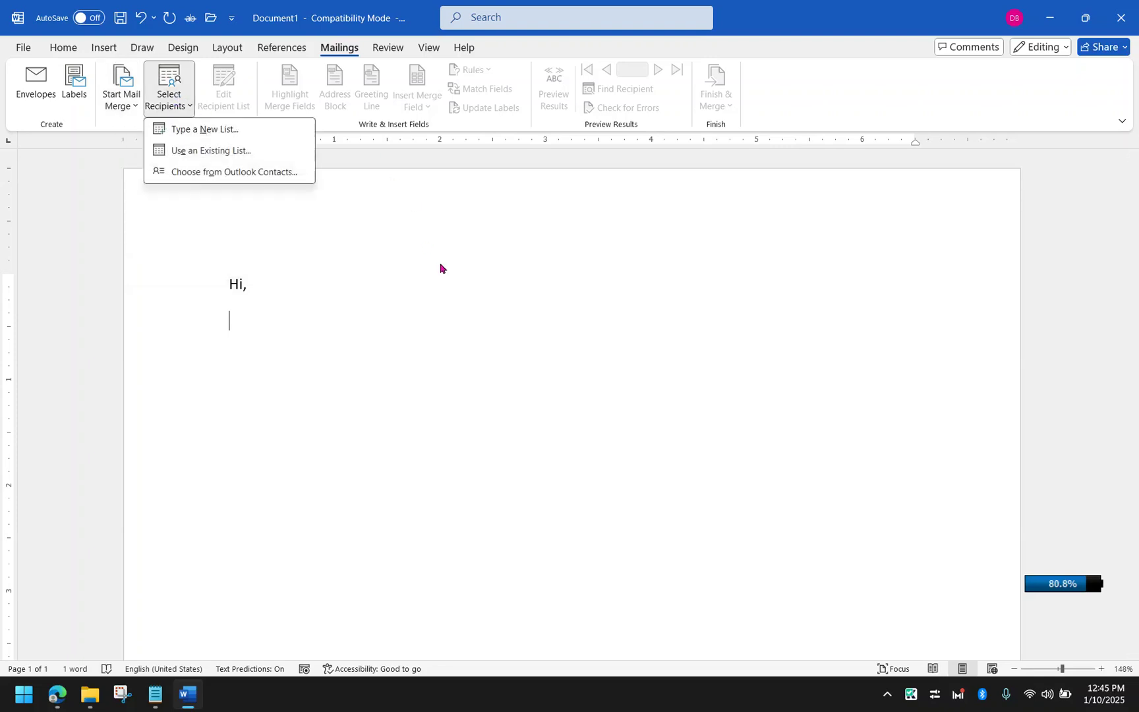
pyautogui.click(452, 297)
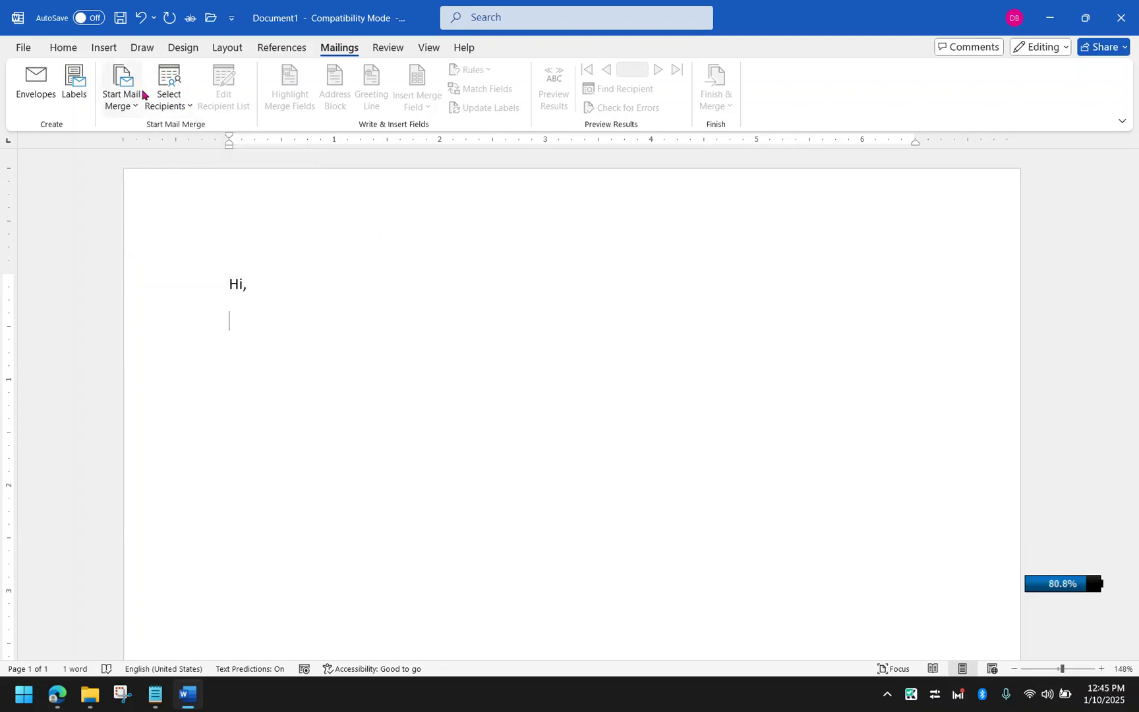
pyautogui.click(165, 106)
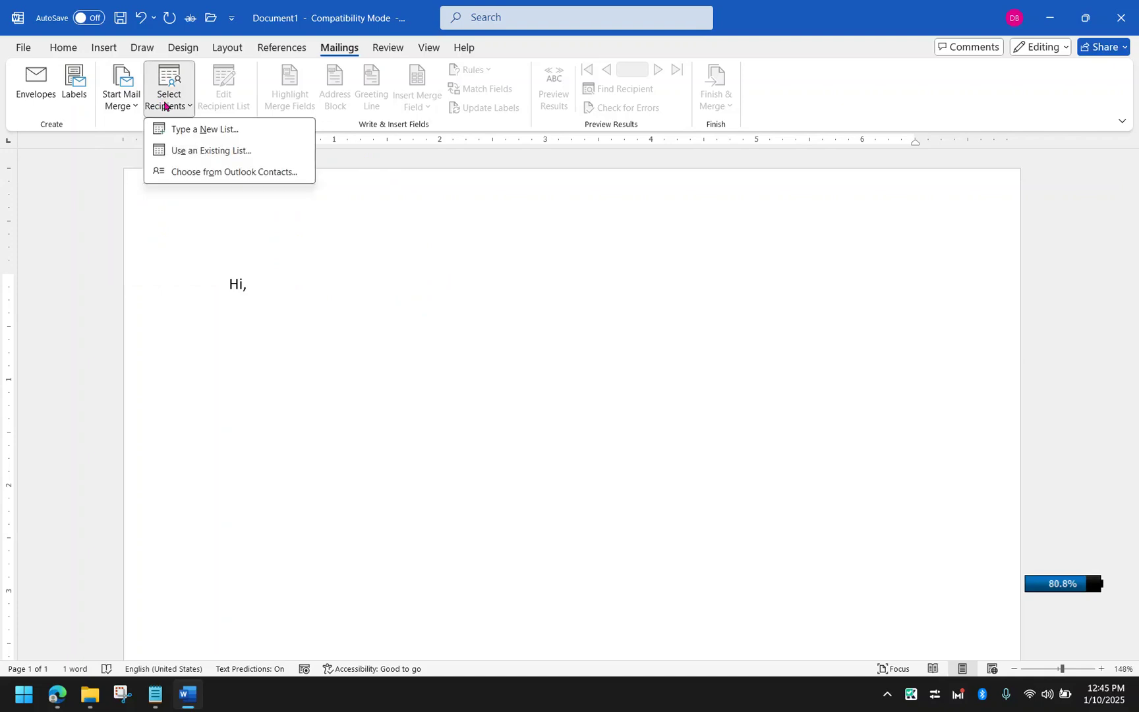
# Step: Use an existing list, loading For MailMerge.xlsx from the Documents folder as the data source
pyautogui.click(253, 150)
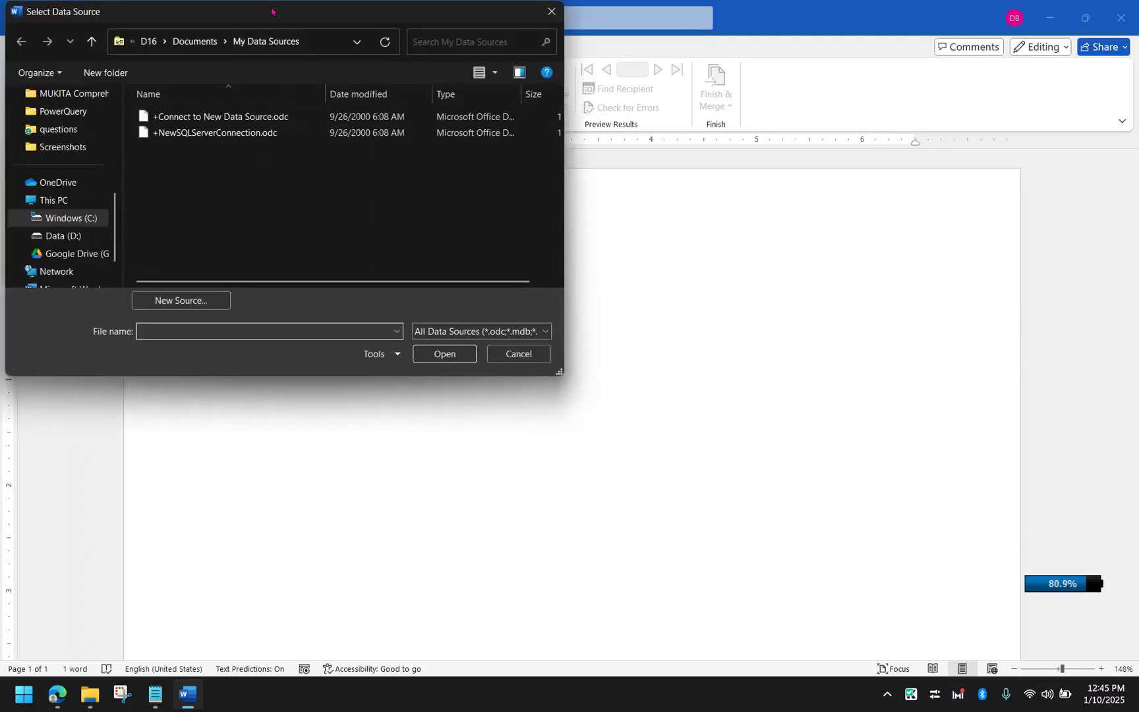
pyautogui.moveTo(272, 11); pyautogui.dragTo(425, 99)
pyautogui.scroll(5, 225, 240)
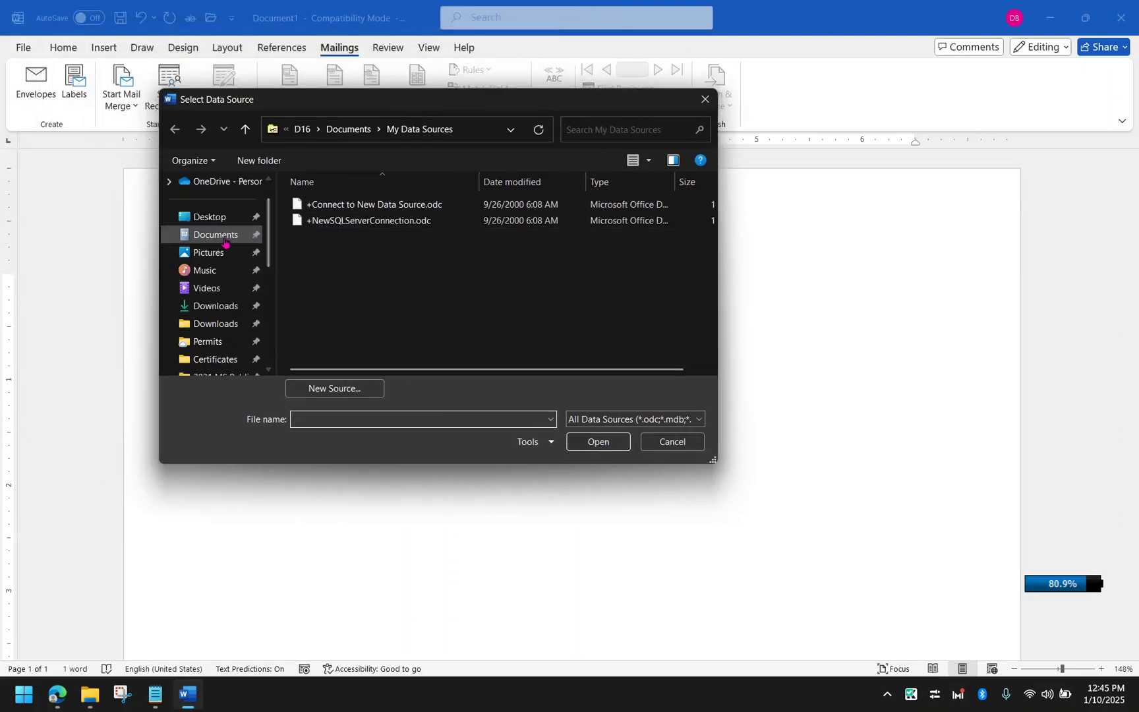
pyautogui.click(224, 241)
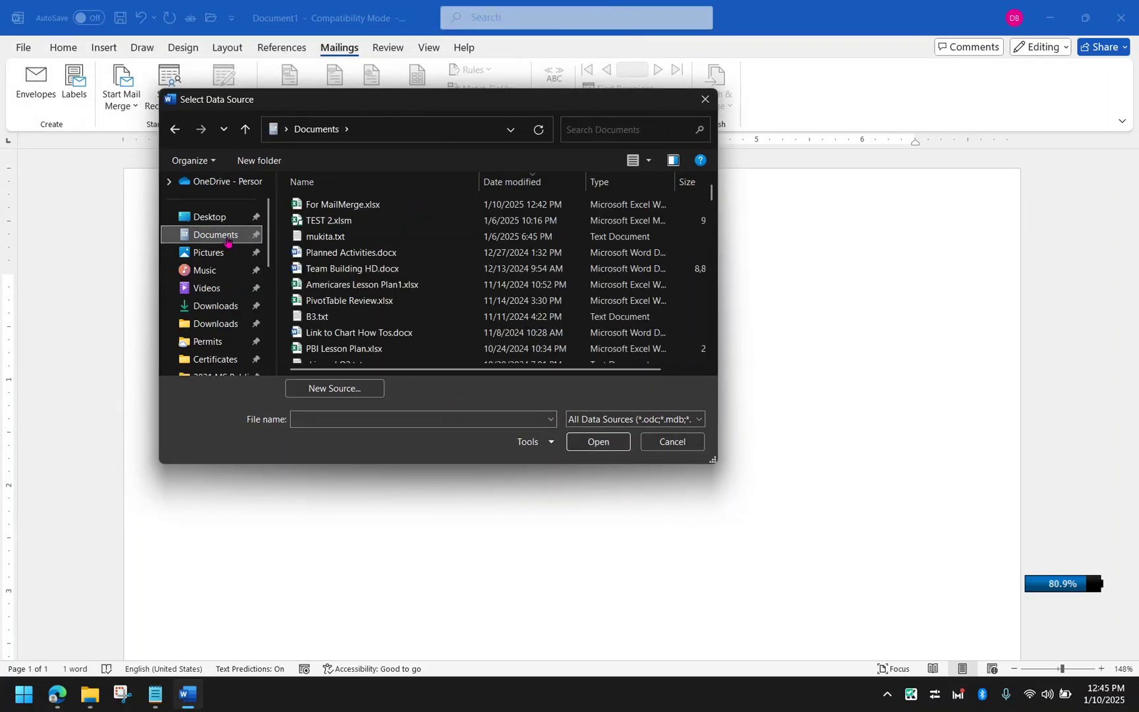
pyautogui.click(330, 203)
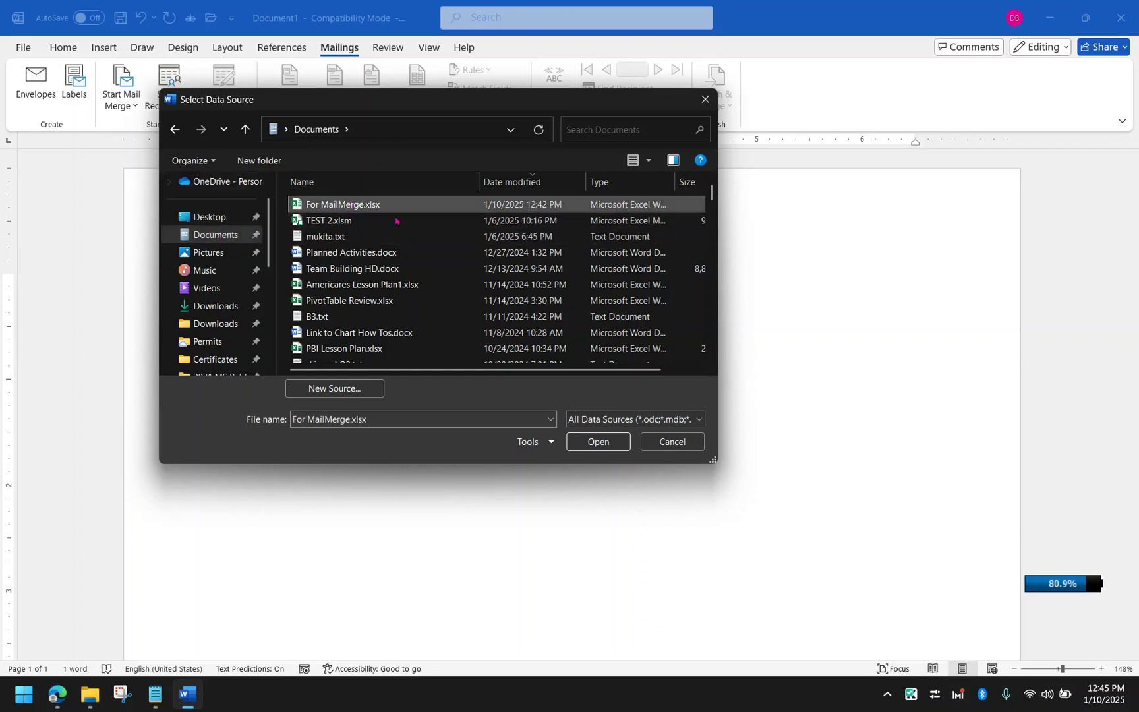
pyautogui.click(586, 440)
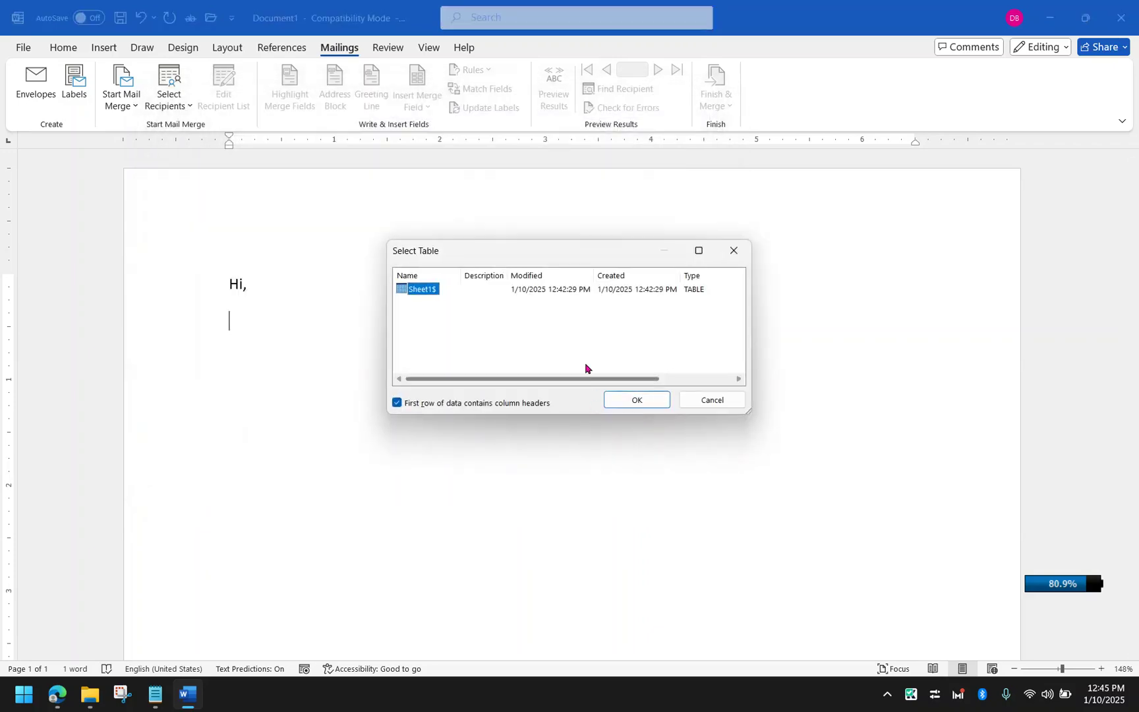
pyautogui.moveTo(613, 249); pyautogui.dragTo(604, 207)
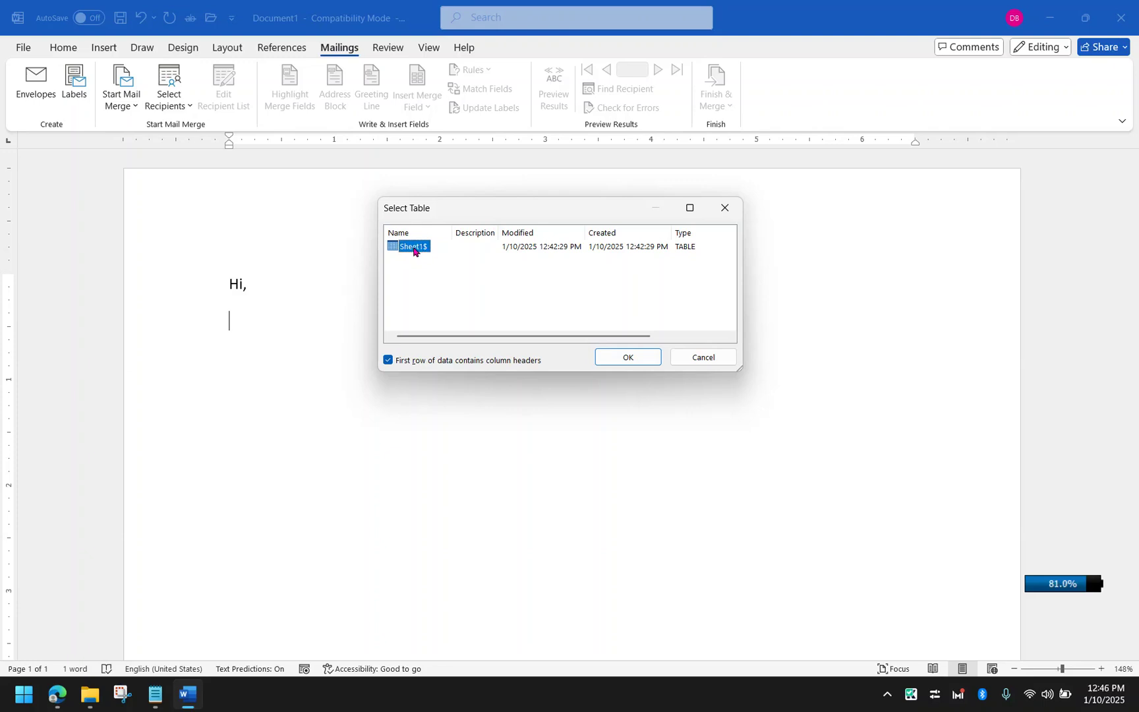
# Step: Accept Sheet1$, with the first row as column headers, as the recipient table
pyautogui.click(614, 357)
pyautogui.click(631, 357)
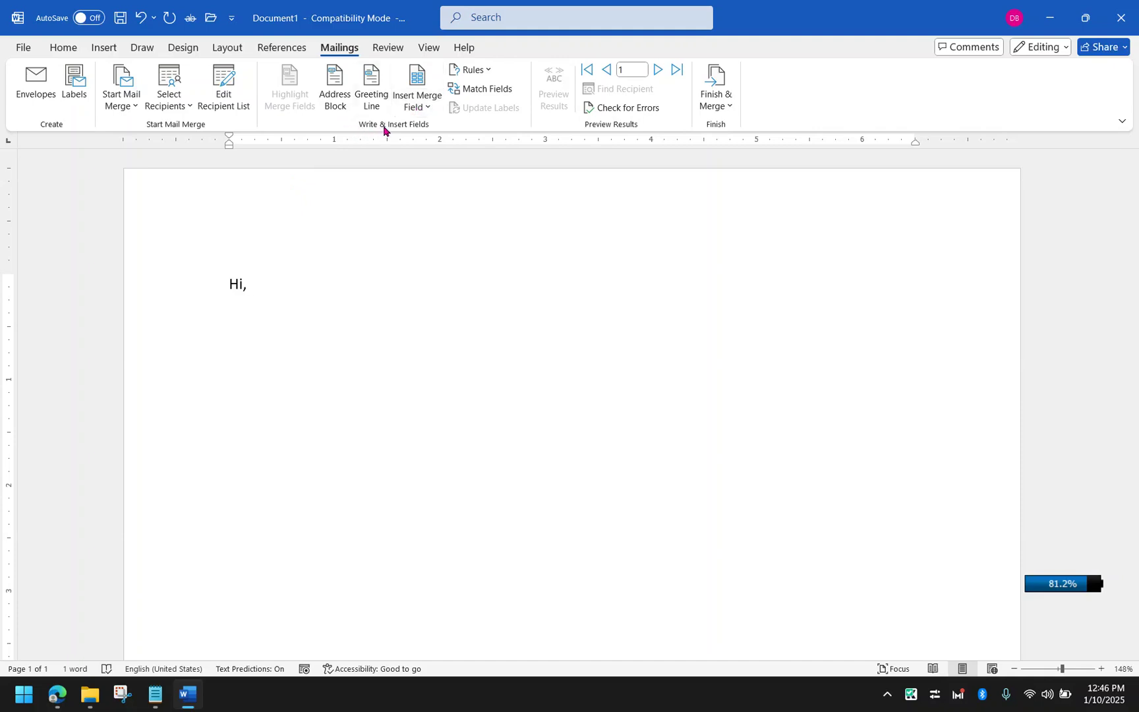
# Step: Insert the «Name» field after 'Hi,', then type 'Good day!' and 'This is to confirm your order of'
pyautogui.click(420, 111)
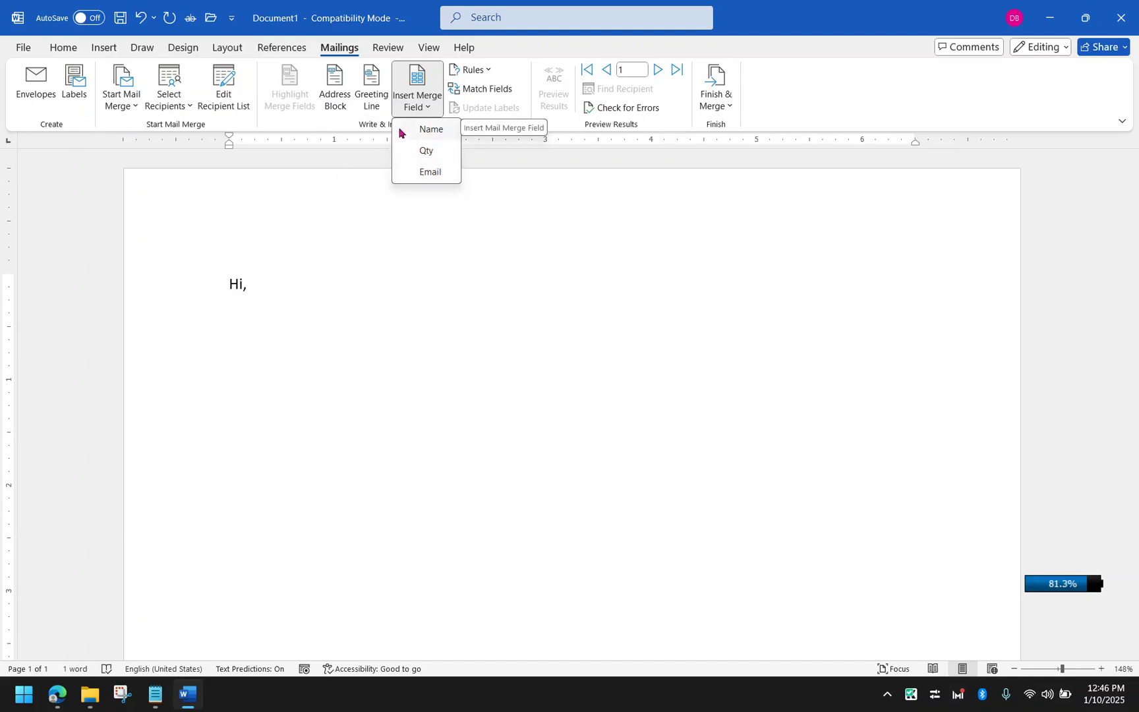
pyautogui.click(428, 130)
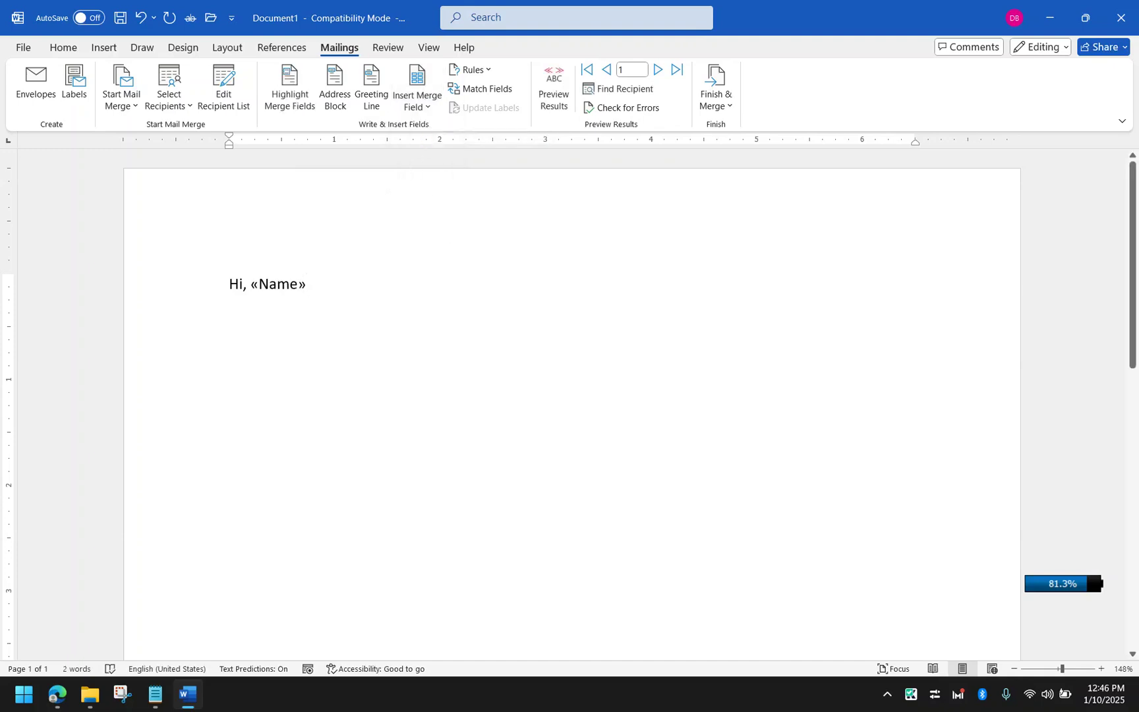
pyautogui.write(',')
pyautogui.press('Return')
pyautogui.press('Return')
pyautogui.press('BackSpace')
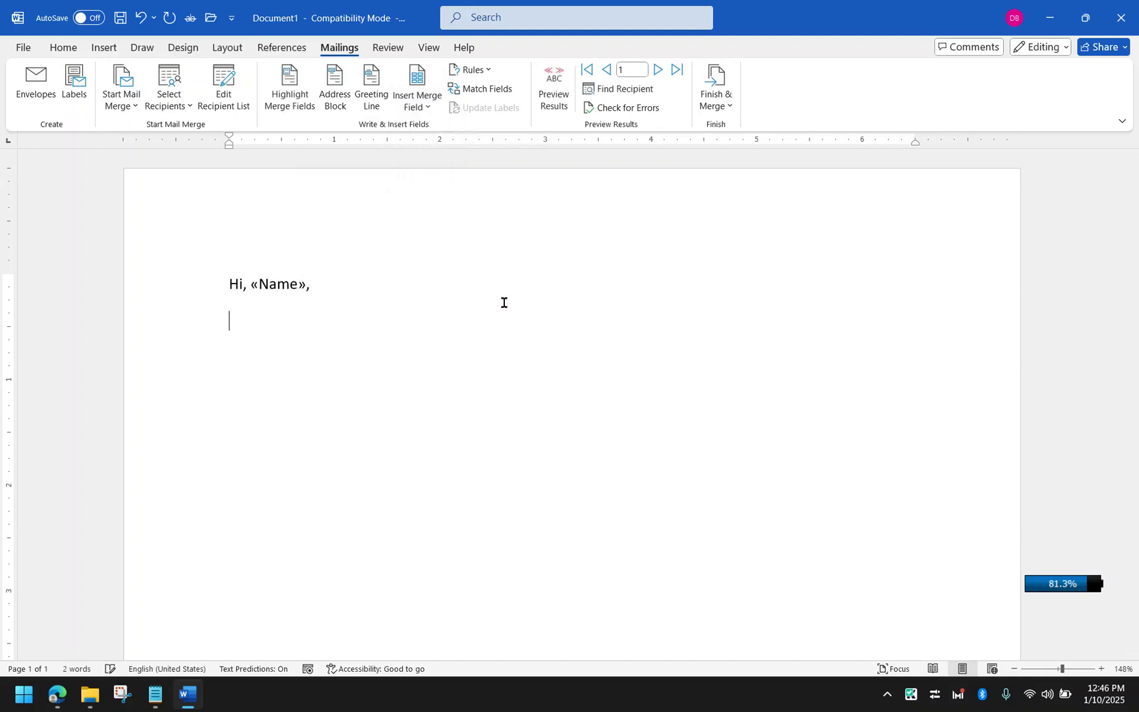
pyautogui.write('Good day!')
pyautogui.press('Return')
pyautogui.press('Return')
pyautogui.press('BackSpace')
pyautogui.write('This is to confi')
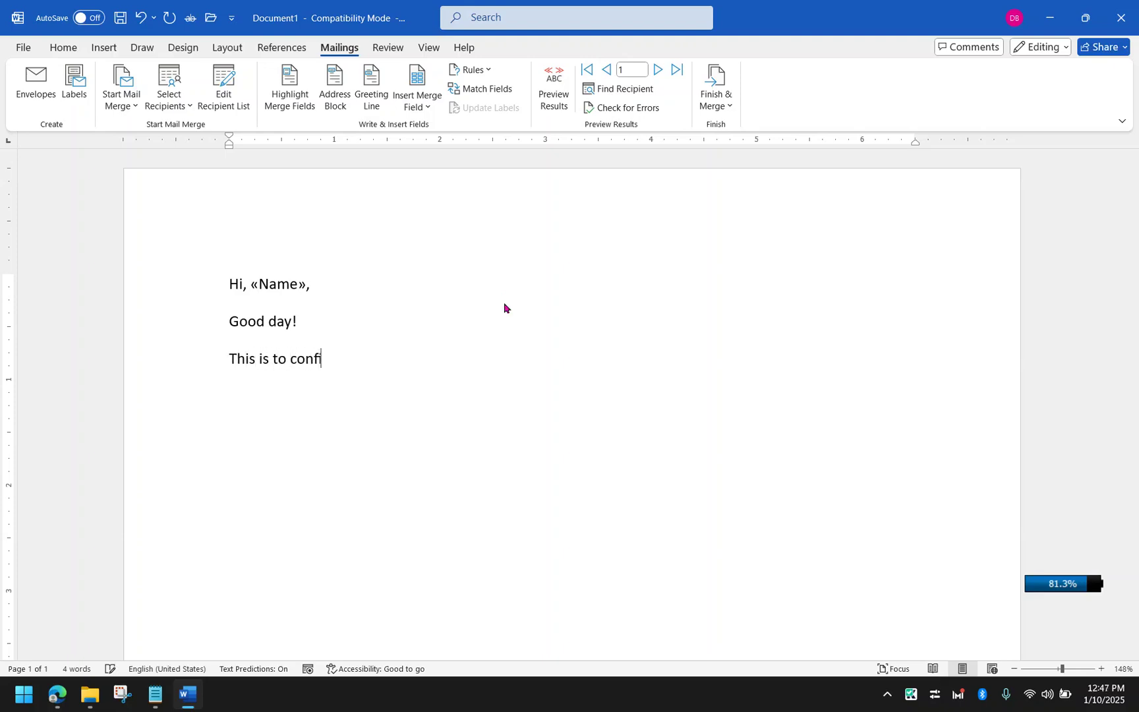
pyautogui.write('rm your order of')
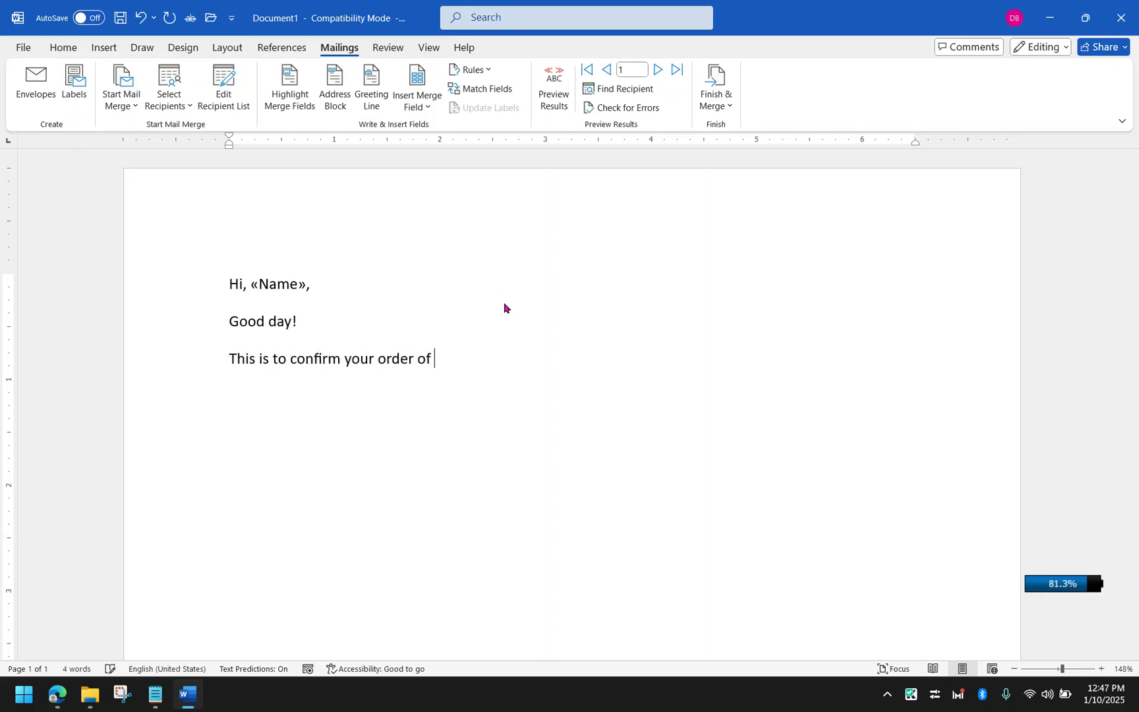
# Step: Insert the «Qty» field, then type 'pieces of keyboards', 'Thank you' and the sender's name
pyautogui.click(400, 110)
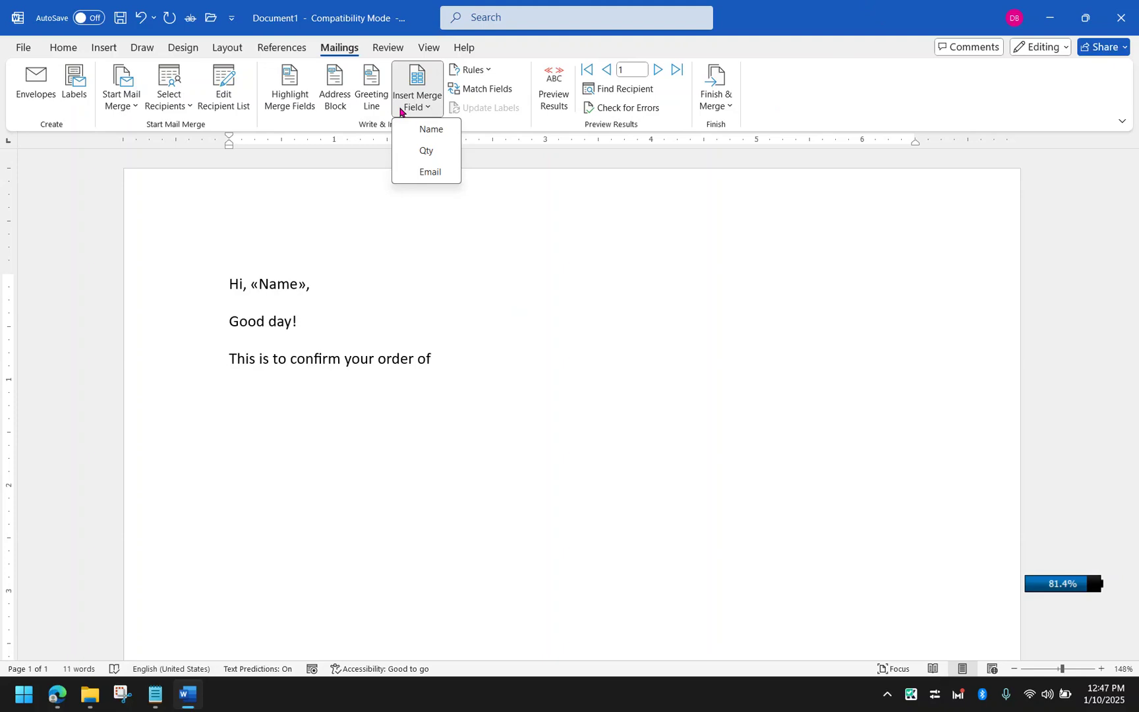
pyautogui.click(422, 151)
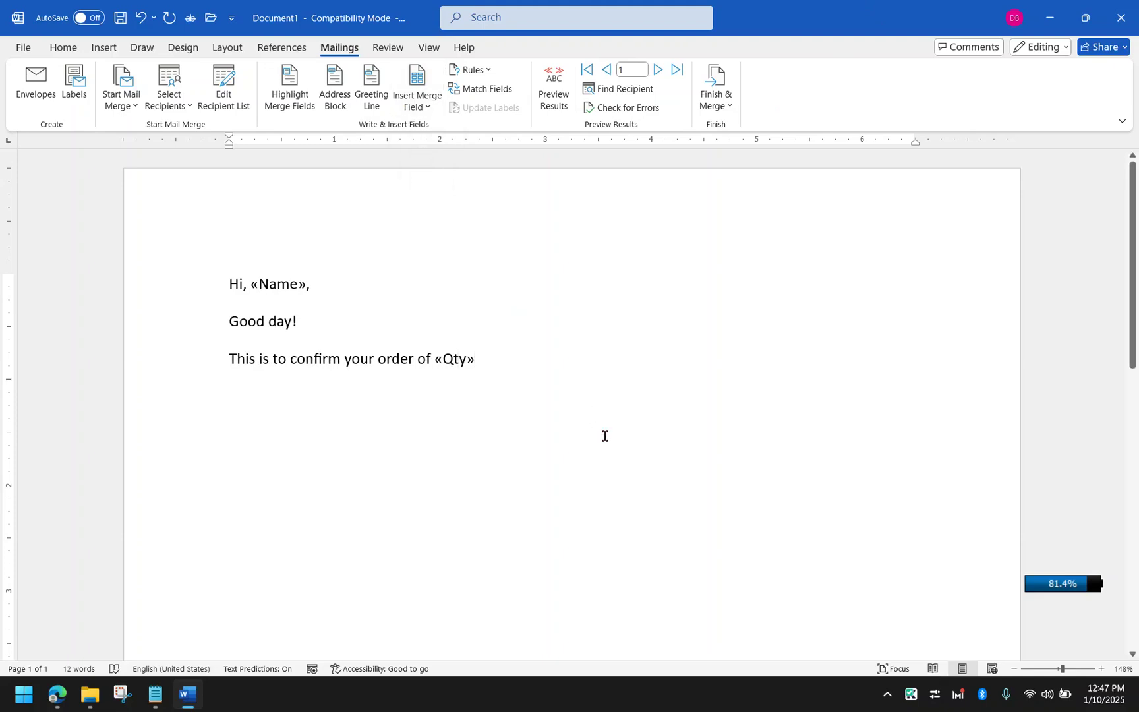
pyautogui.write('pieces of')
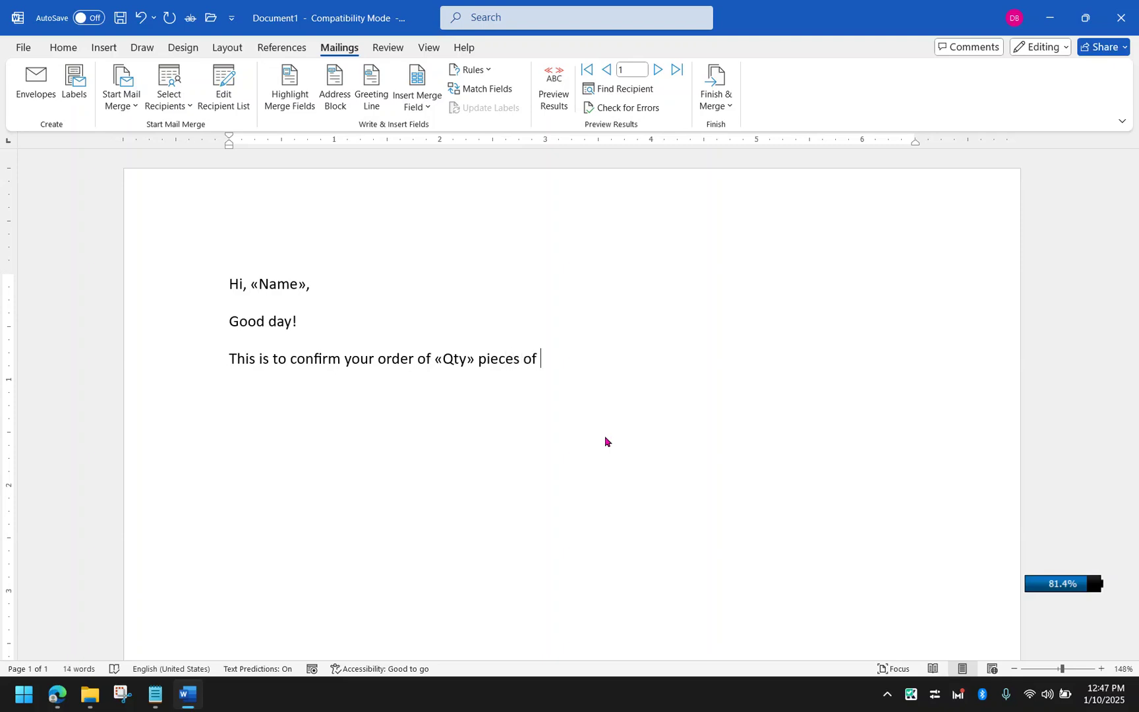
pyautogui.write(' keyvb')
pyautogui.press('BackSpace')
pyautogui.press('BackSpace')
pyautogui.write('boas')
pyautogui.press('BackSpace')
pyautogui.write('rds')
pyautogui.press('Return')
pyautogui.write('Thank you')
pyautogui.press('Return')
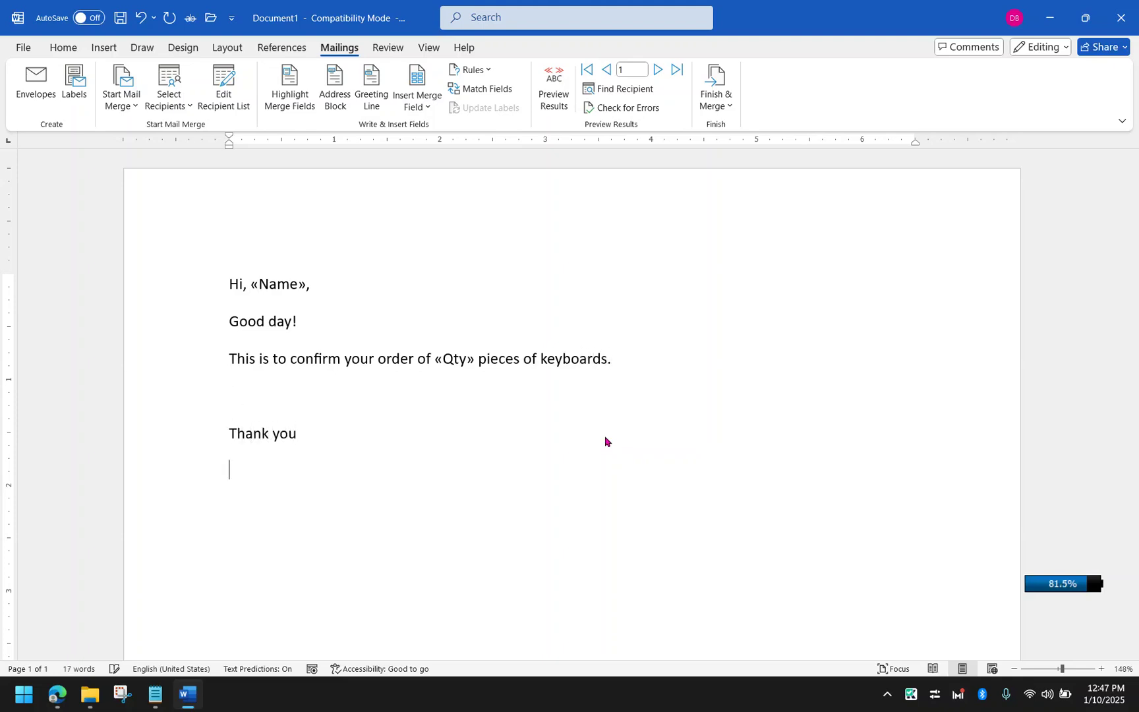
pyautogui.write('Donnie')
# Step: Preview the merged letters, step through several recipients, and return to record 1 (100 keyboards)
pyautogui.click(556, 104)
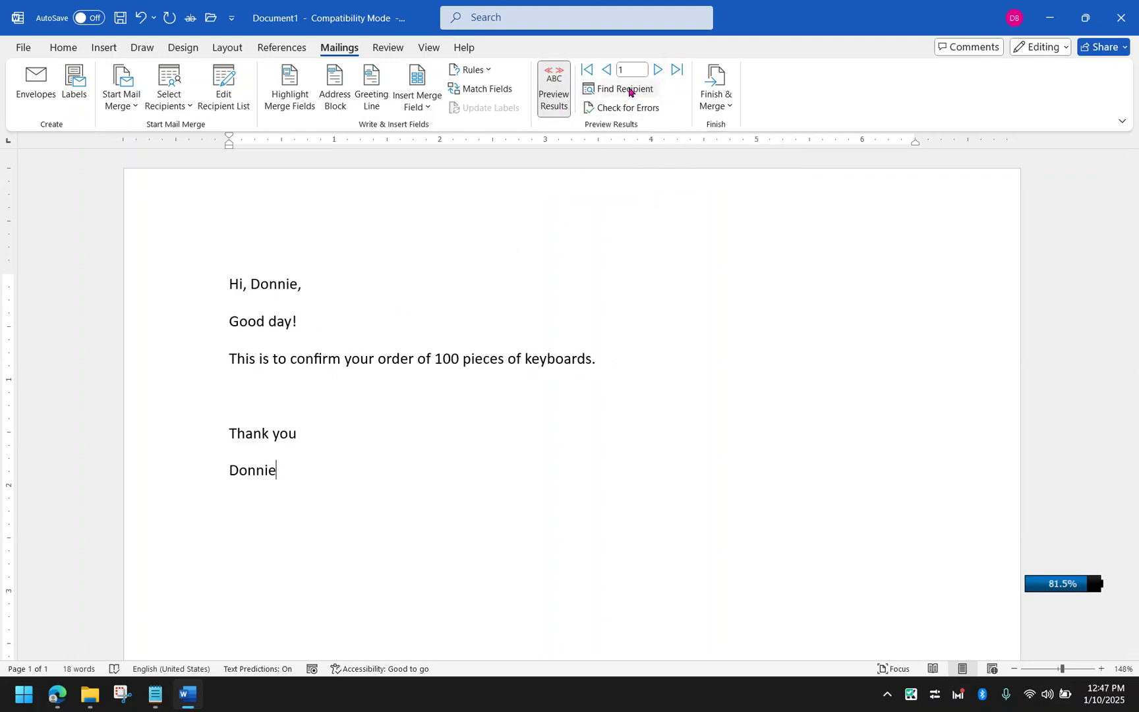
pyautogui.click(657, 70)
pyautogui.click(657, 69)
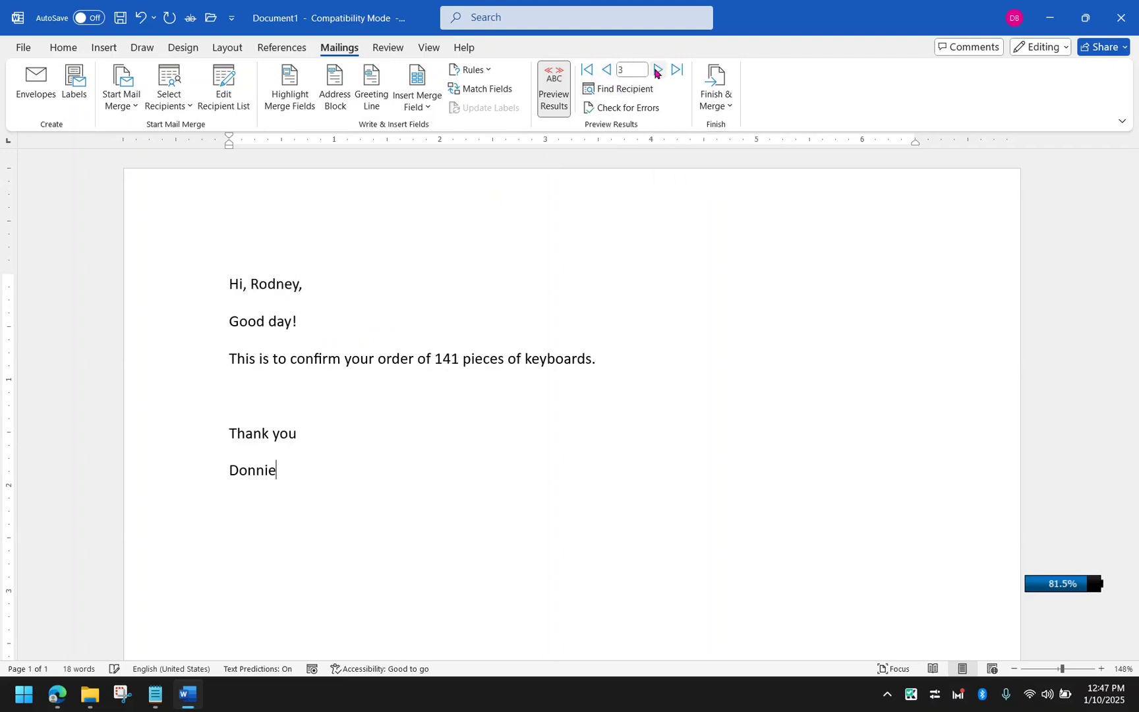
pyautogui.click(657, 70)
pyautogui.click(613, 70)
pyautogui.click(612, 70)
pyautogui.click(613, 71)
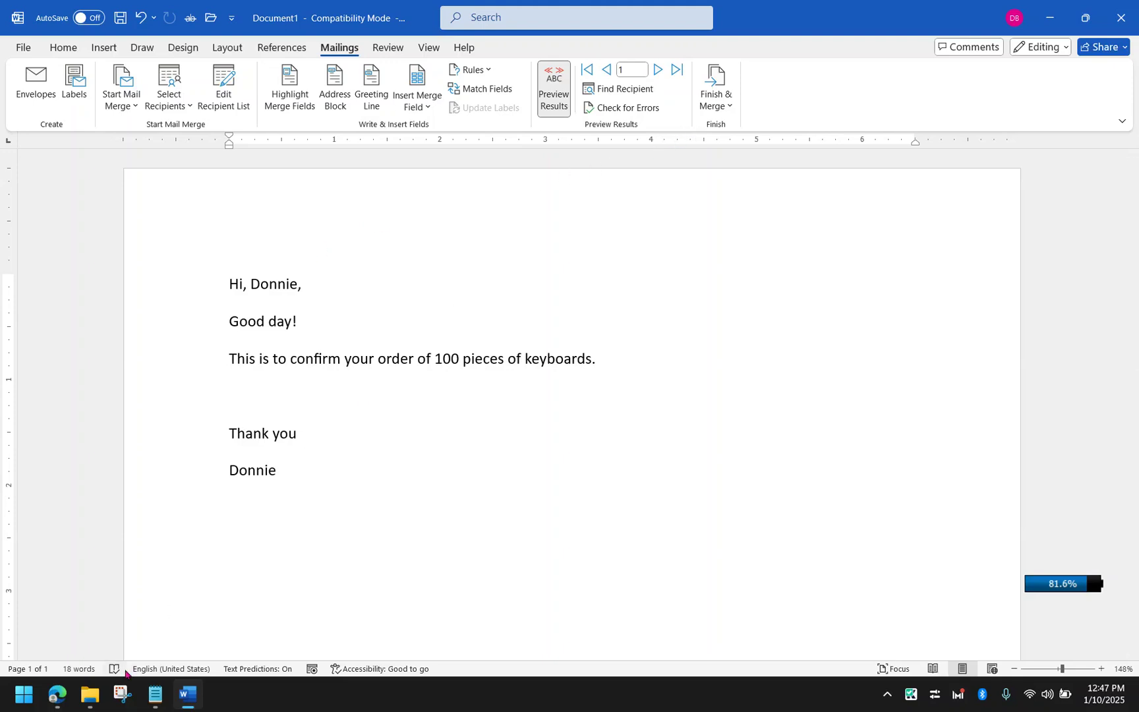
# Step: Search Start for 'outlook', launch Outlook (classic), then minimize it
pyautogui.click(24, 694)
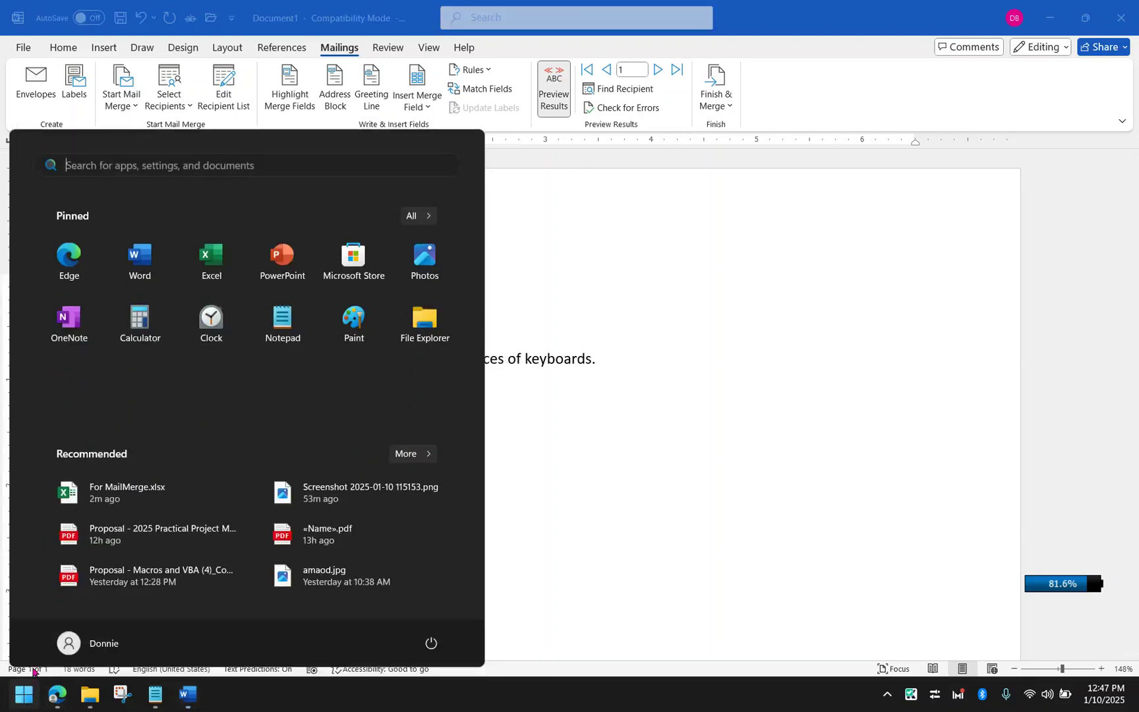
pyautogui.write('putl')
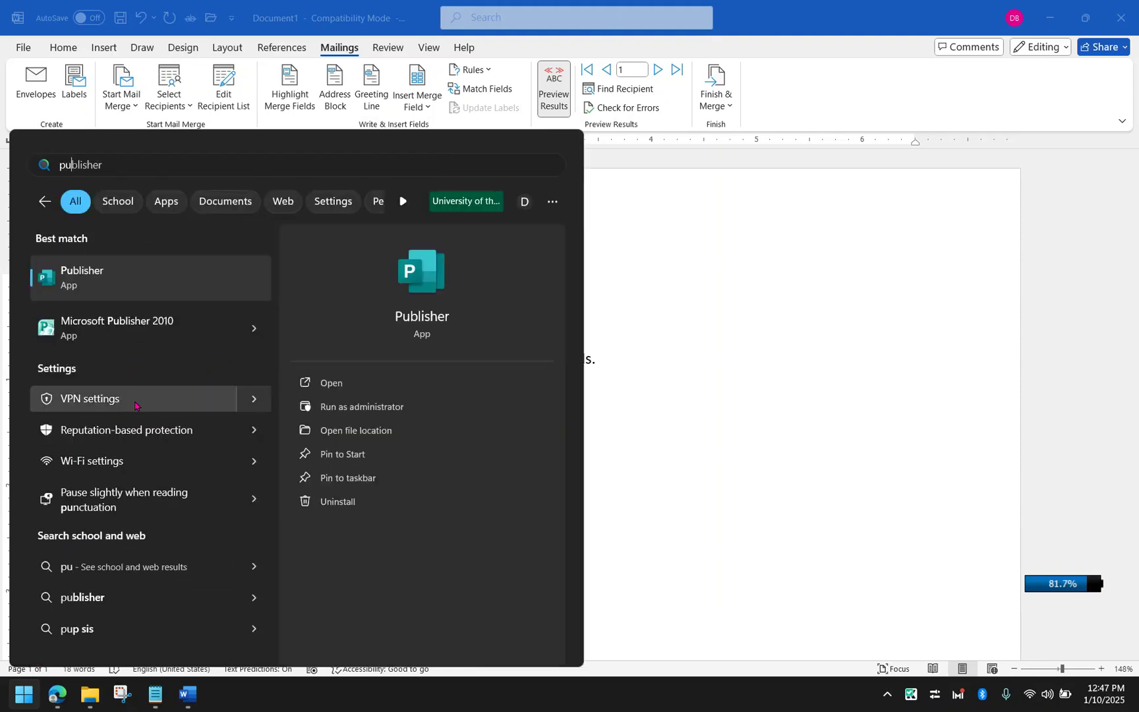
pyautogui.press('BackSpace')
pyautogui.write('ty')
pyautogui.press('BackSpace')
pyautogui.press('BackSpace')
pyautogui.press('BackSpace')
pyautogui.press('BackSpace')
pyautogui.press('BackSpace')
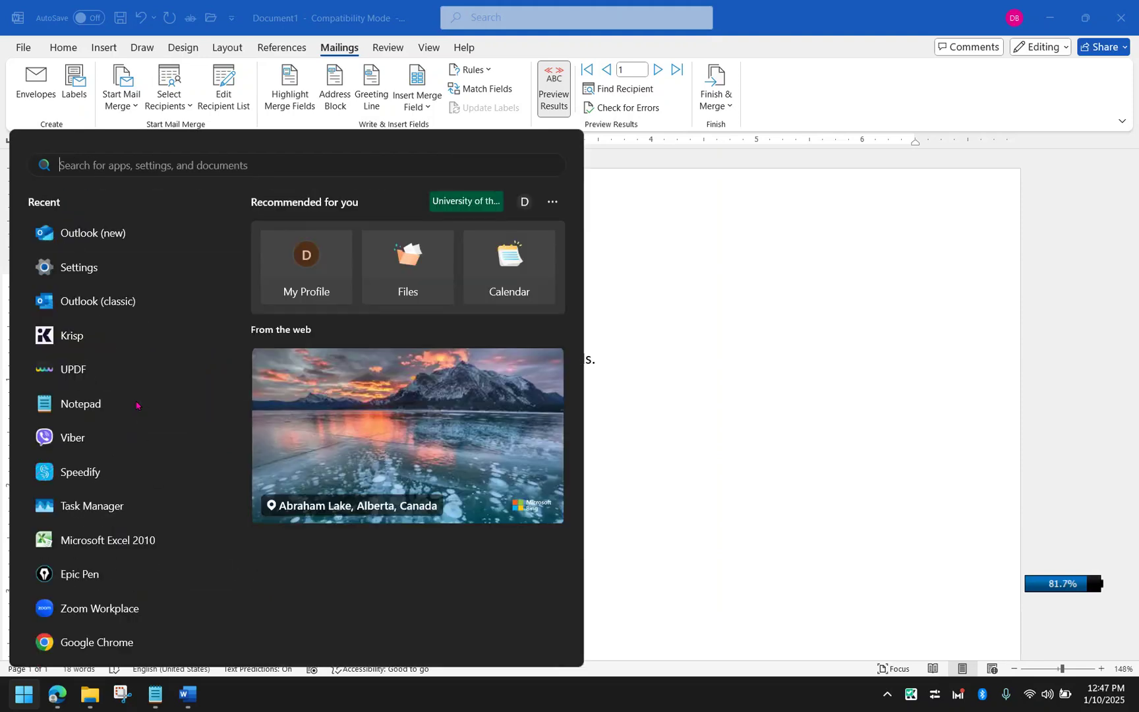
pyautogui.write('outlook')
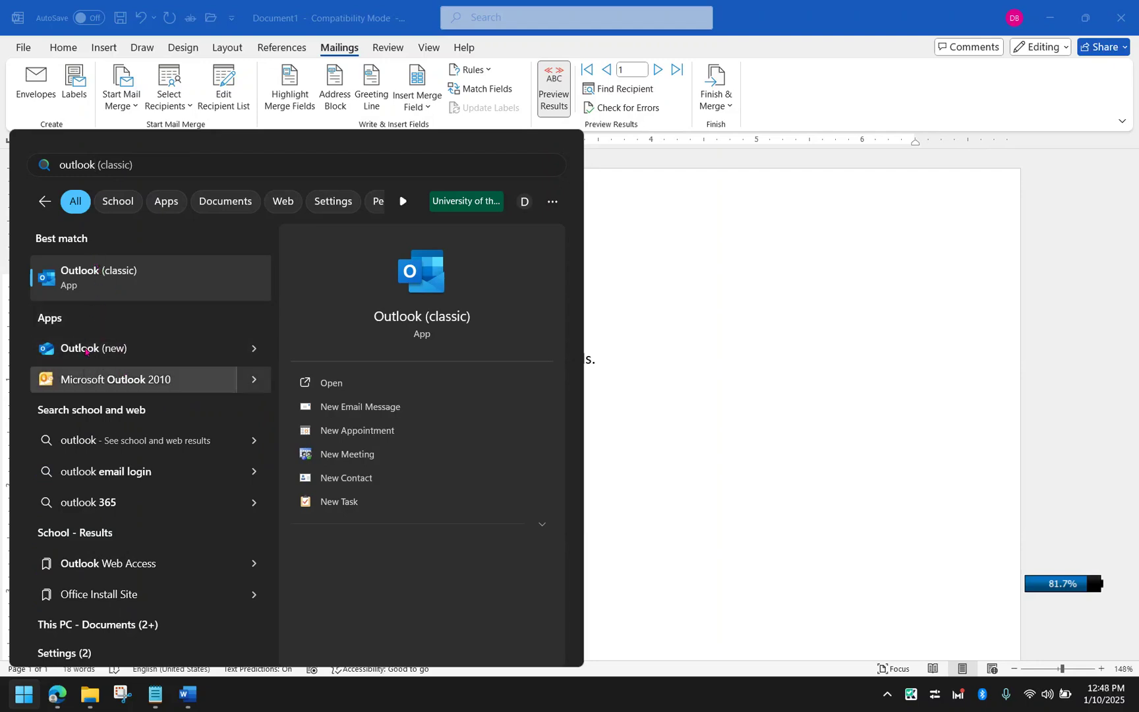
pyautogui.click(120, 276)
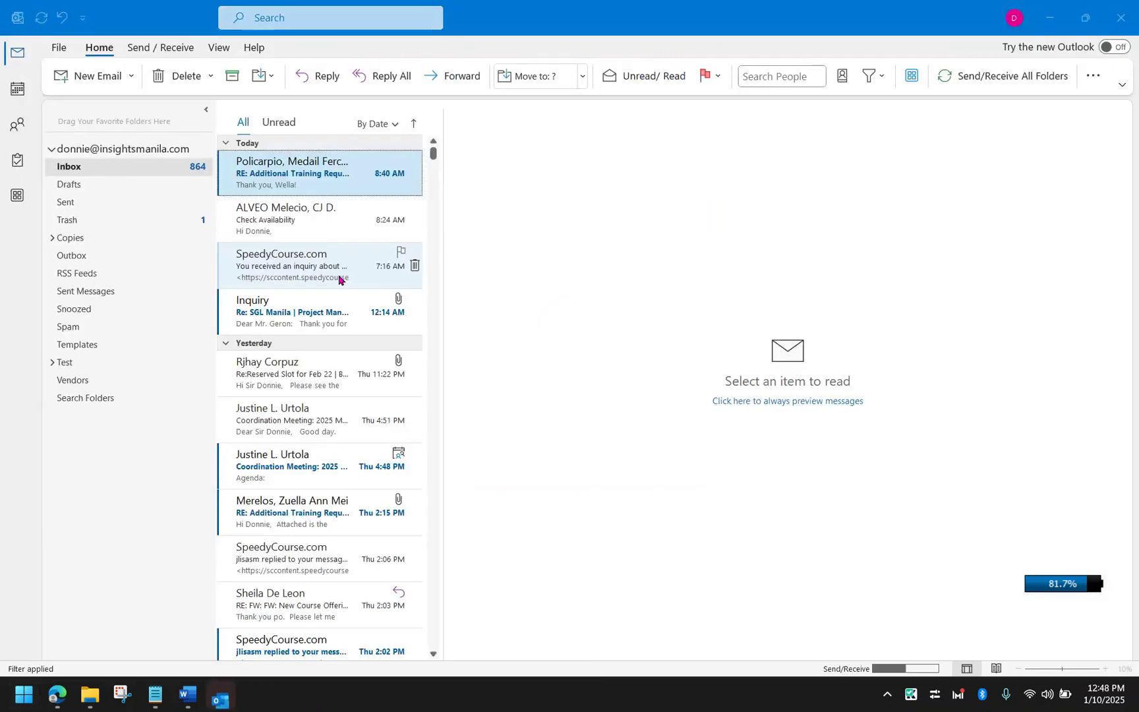
pyautogui.click(1053, 18)
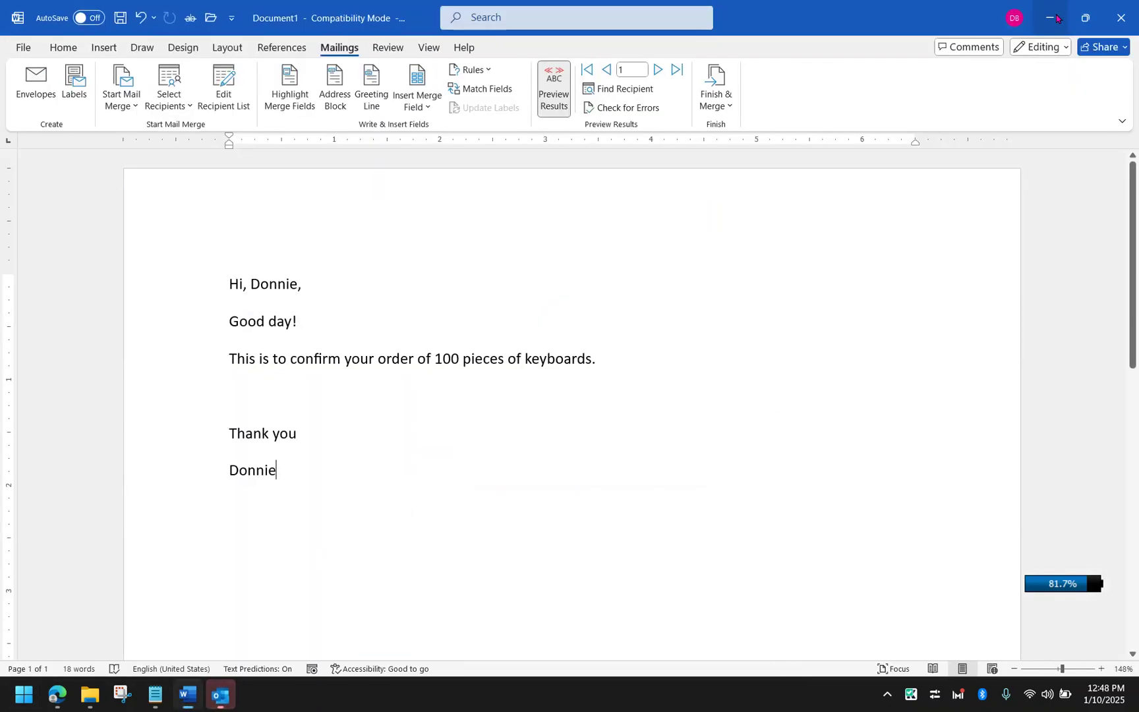
# Step: Search the Start menu for 'settings', briefly bringing Outlook forward and minimizing it again
pyautogui.click(20, 695)
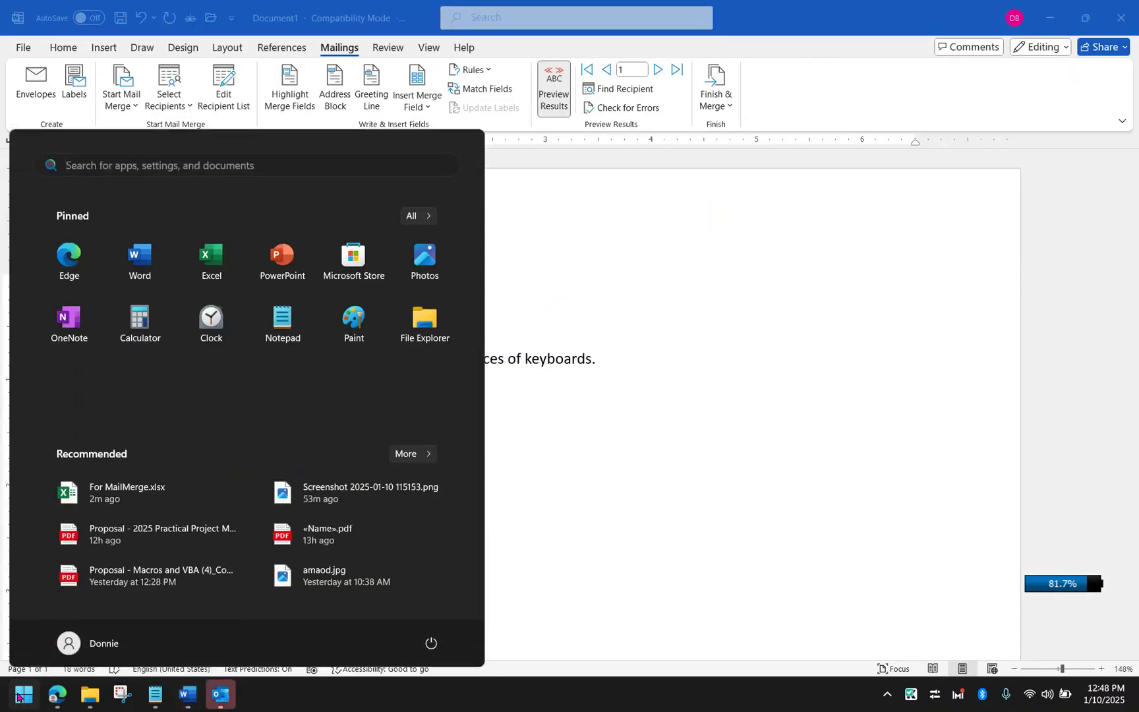
pyautogui.write('settings')
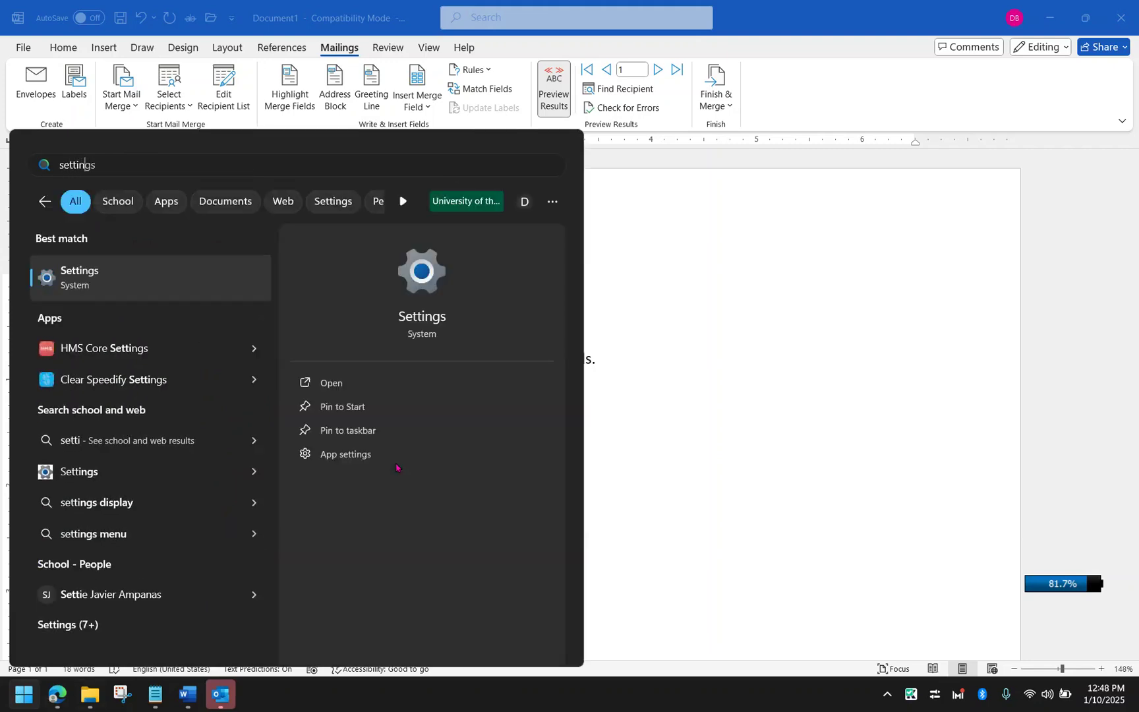
pyautogui.click(684, 343)
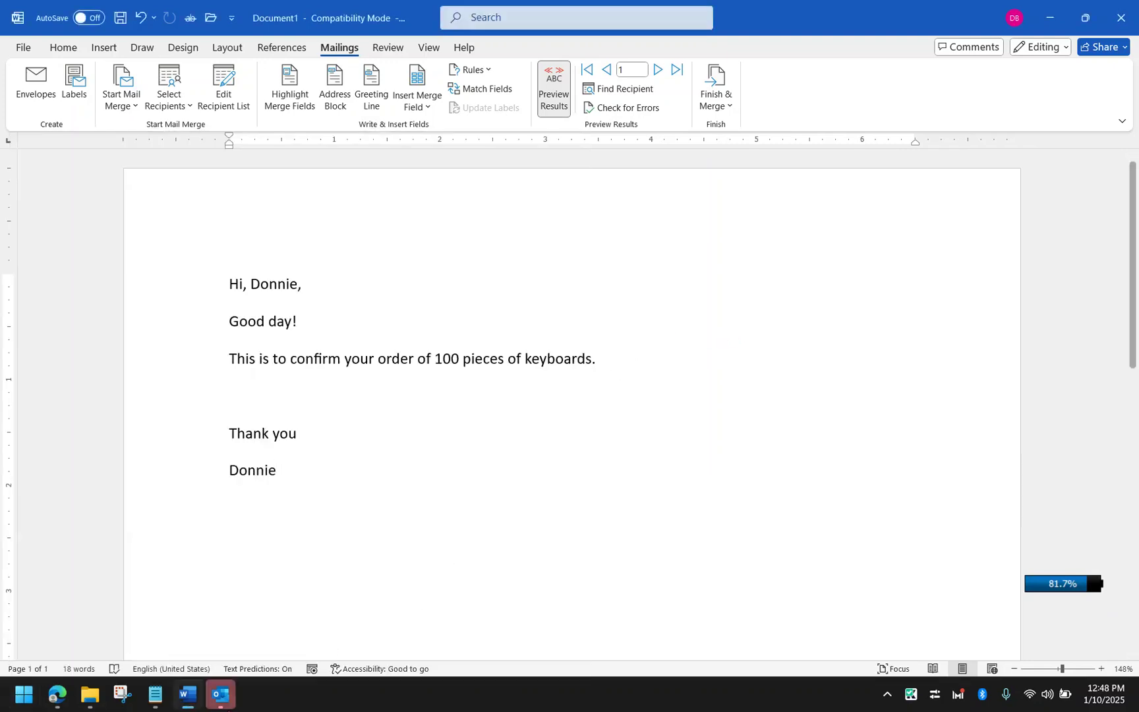
pyautogui.click(220, 695)
pyautogui.click(1050, 17)
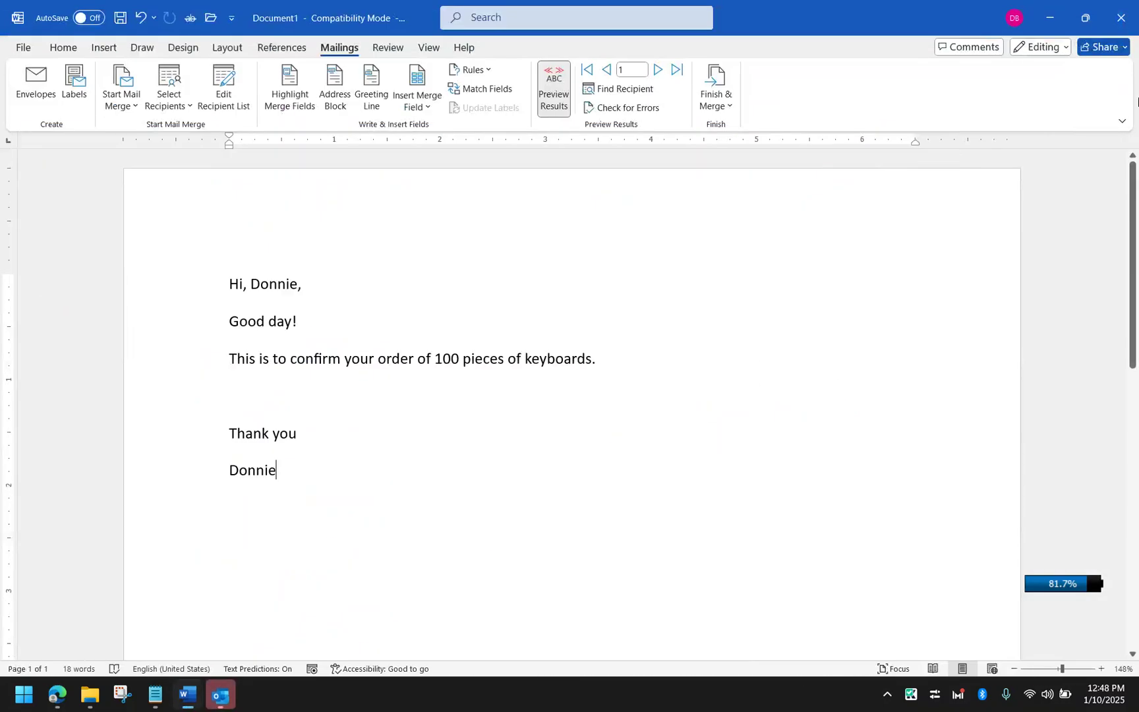
pyautogui.click(22, 704)
pyautogui.write('se')
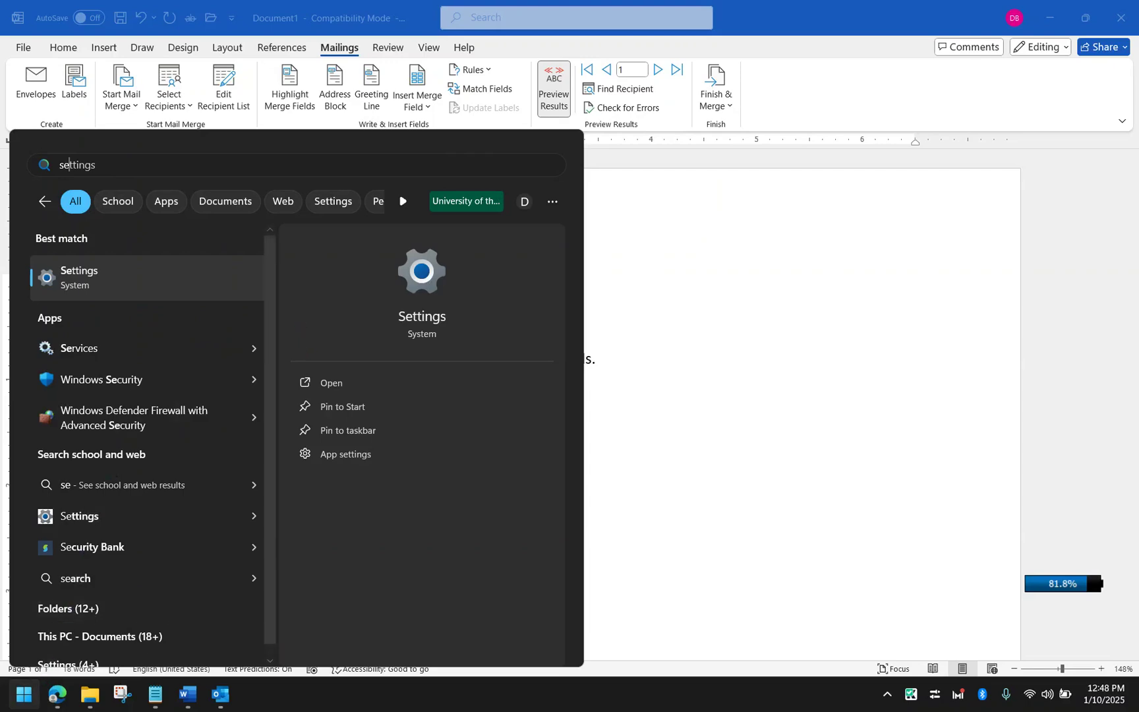
pyautogui.click(24, 695)
pyautogui.click(24, 694)
# Step: Launch Settings and open the Default apps page via a 'defau' search
pyautogui.write('settings')
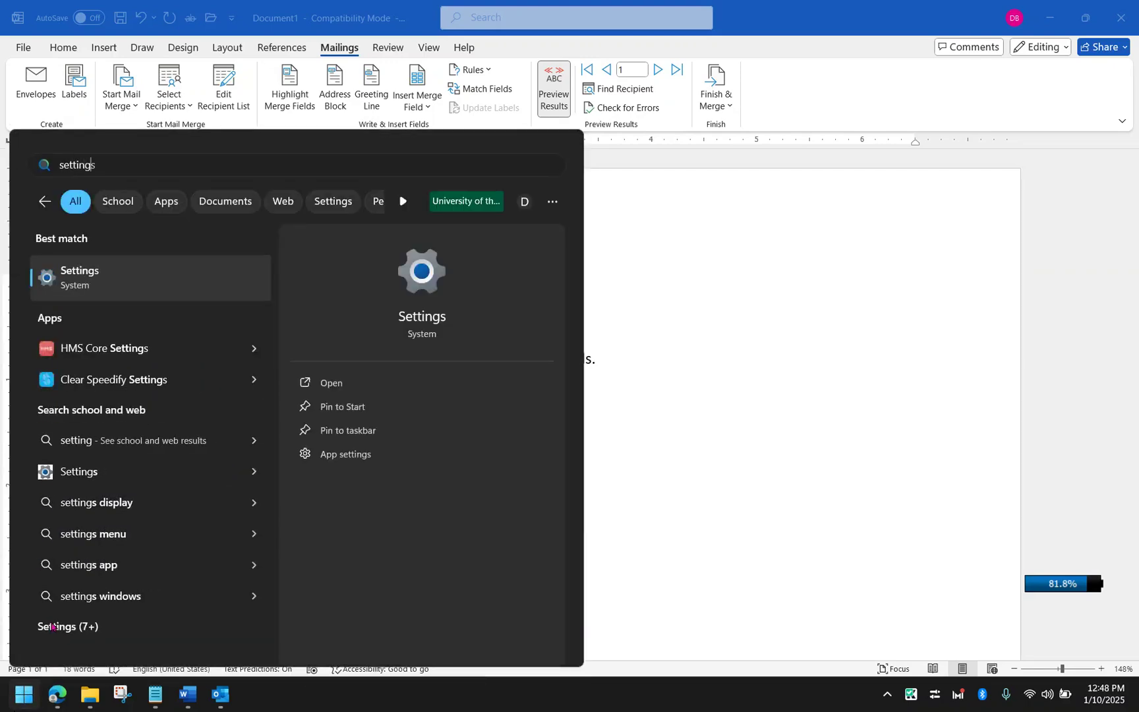
pyautogui.click(71, 274)
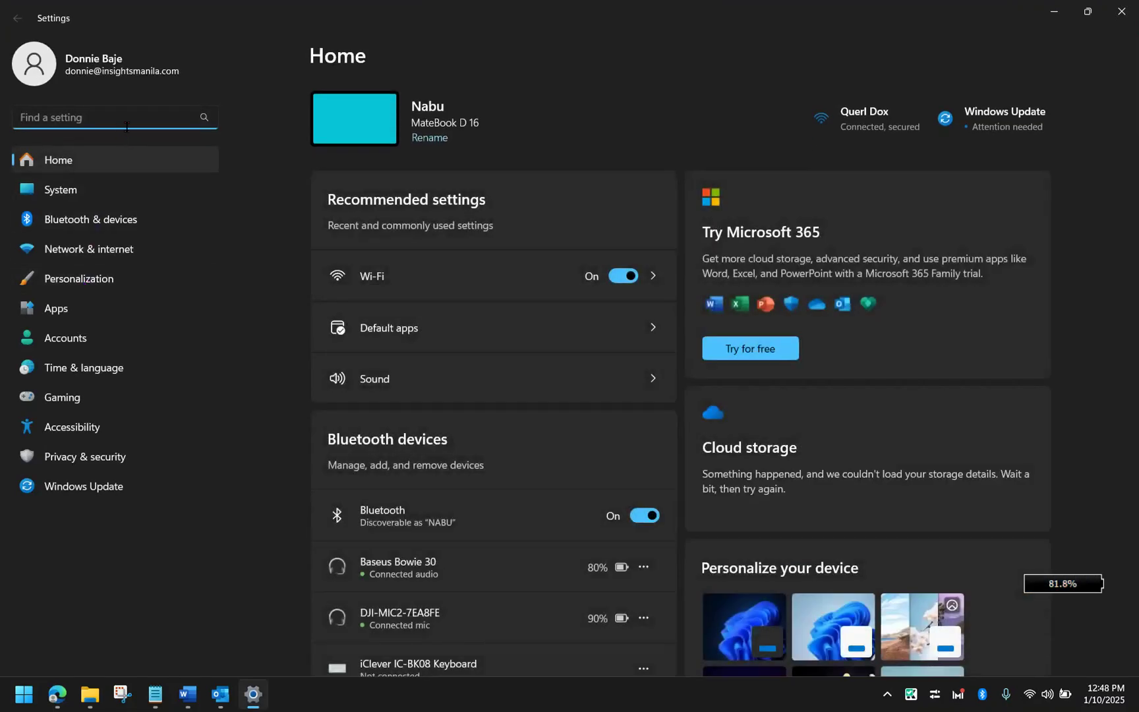
pyautogui.write('defau')
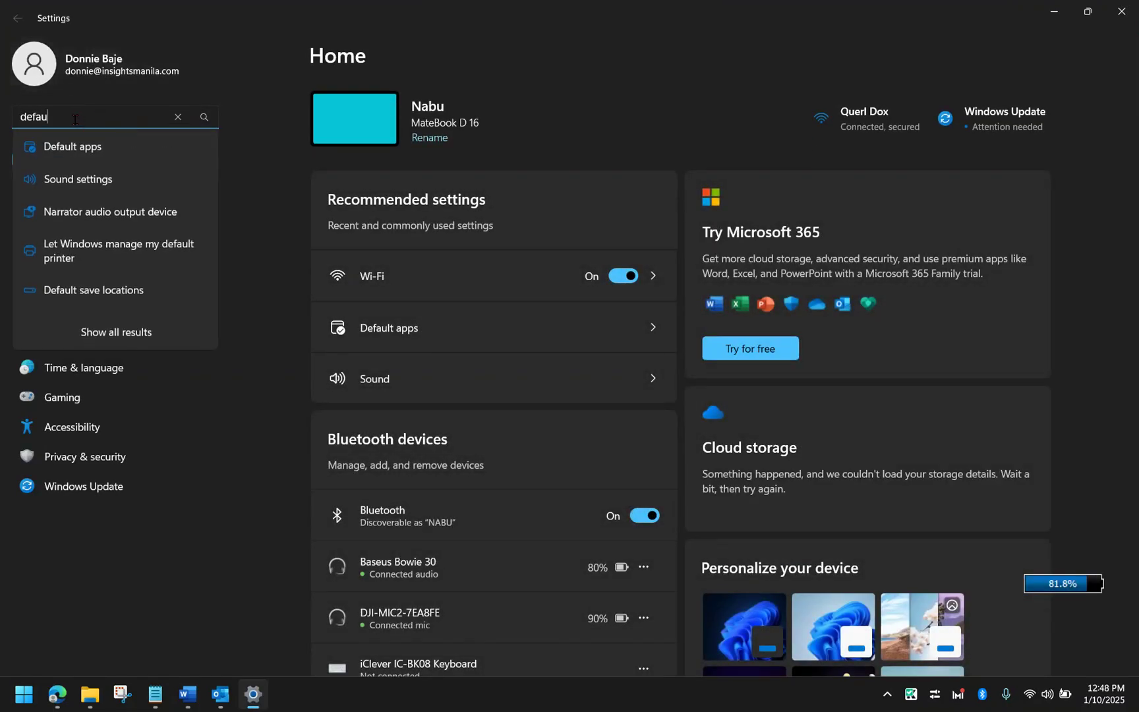
pyautogui.click(83, 144)
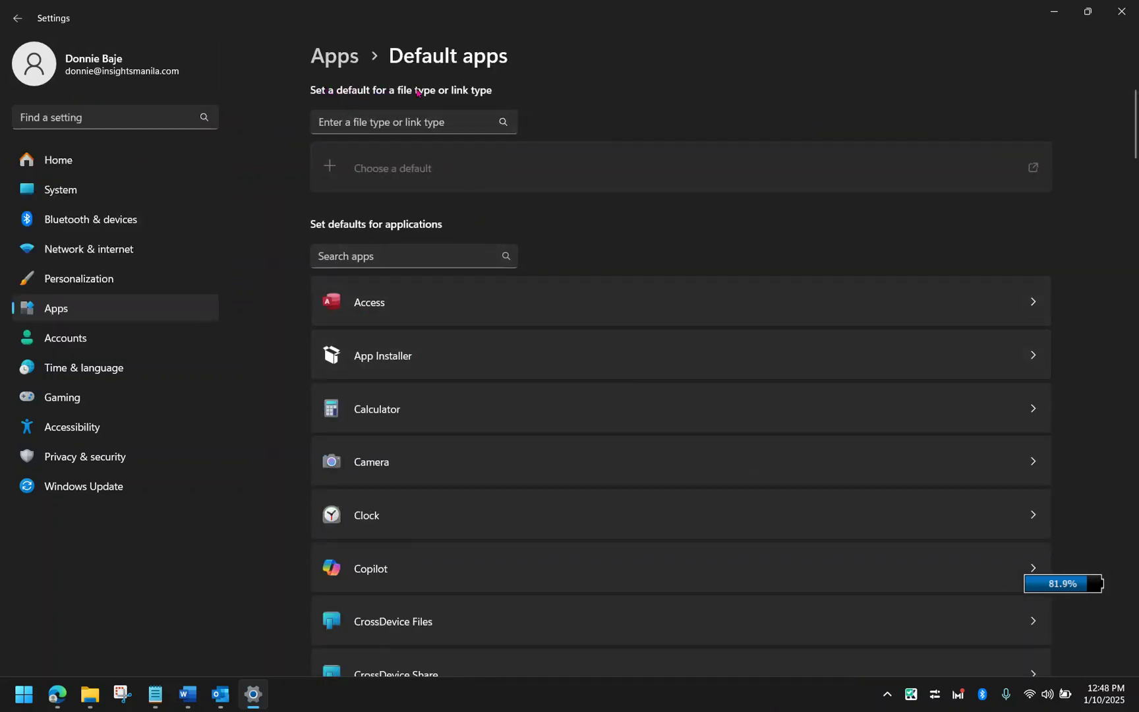
# Step: Make Outlook the default app for MAILTO links
pyautogui.click(426, 121)
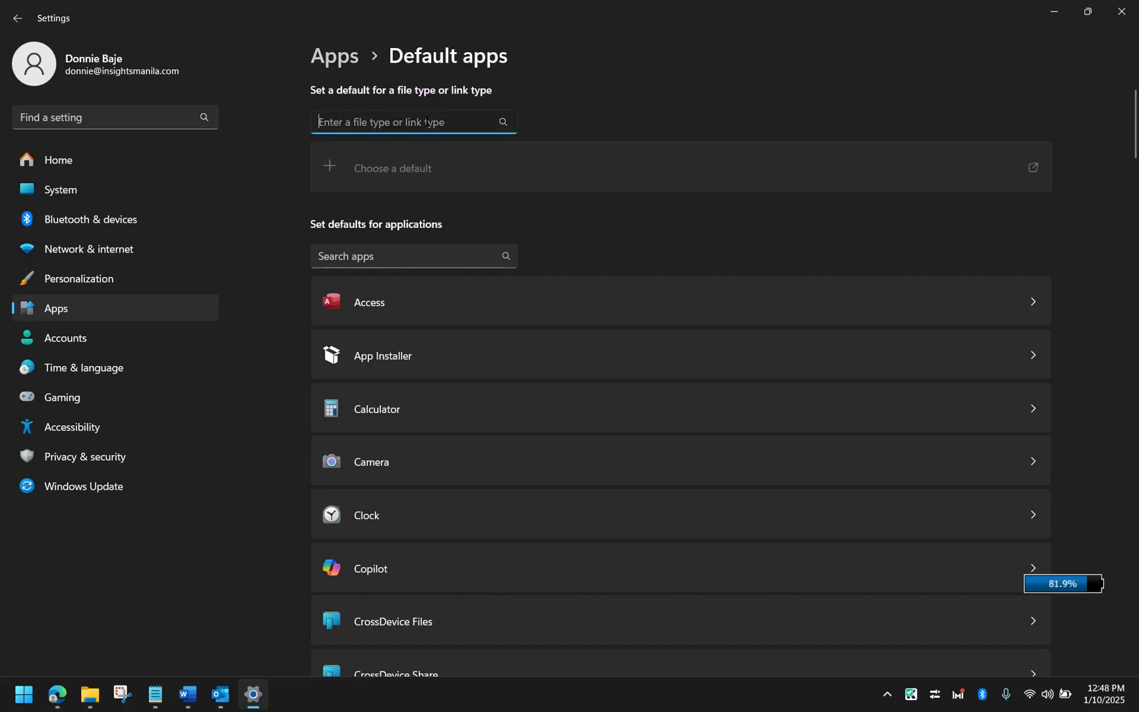
pyautogui.write('mail')
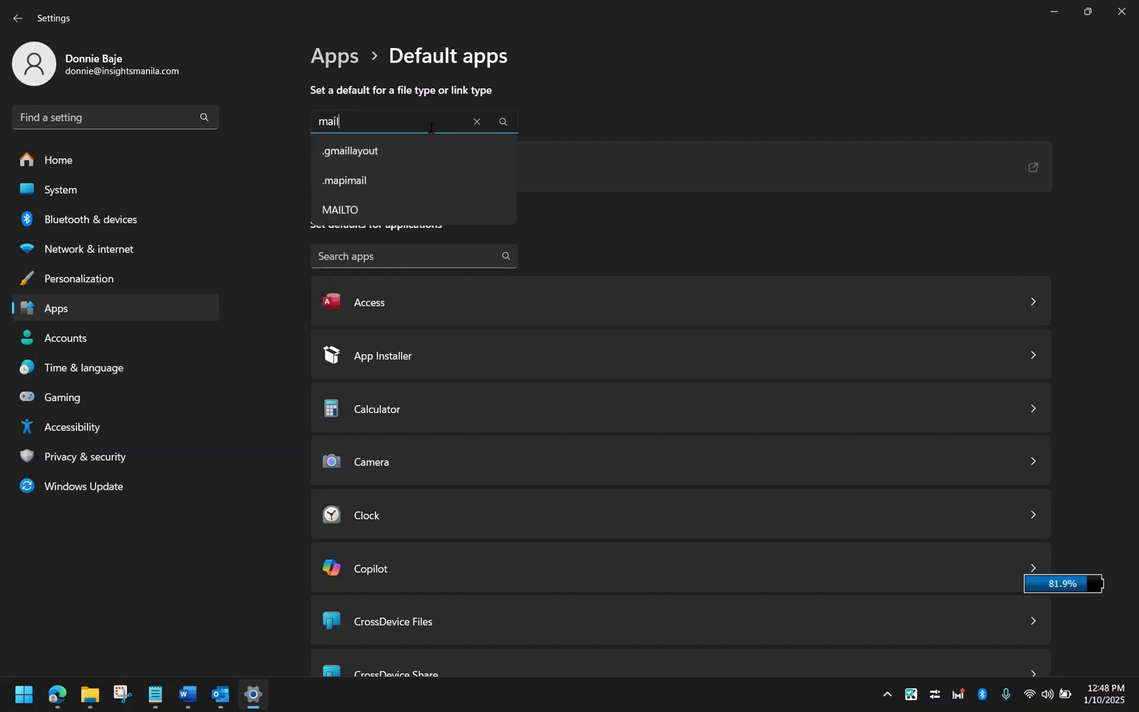
pyautogui.click(366, 211)
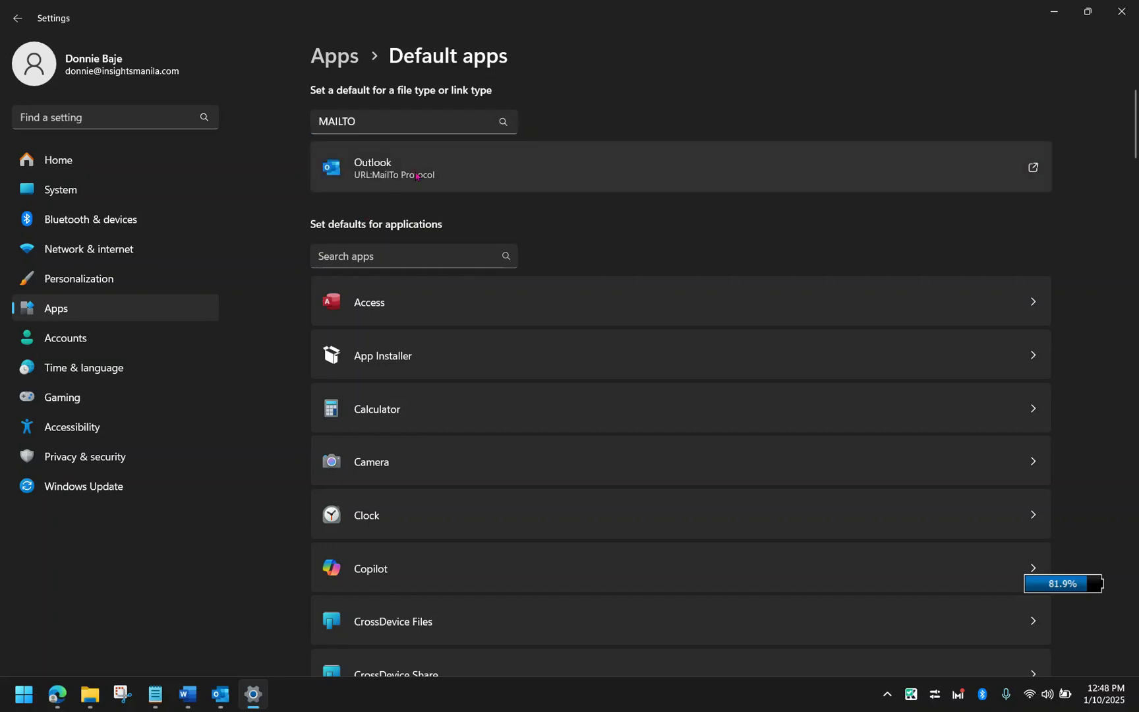
pyautogui.click(382, 167)
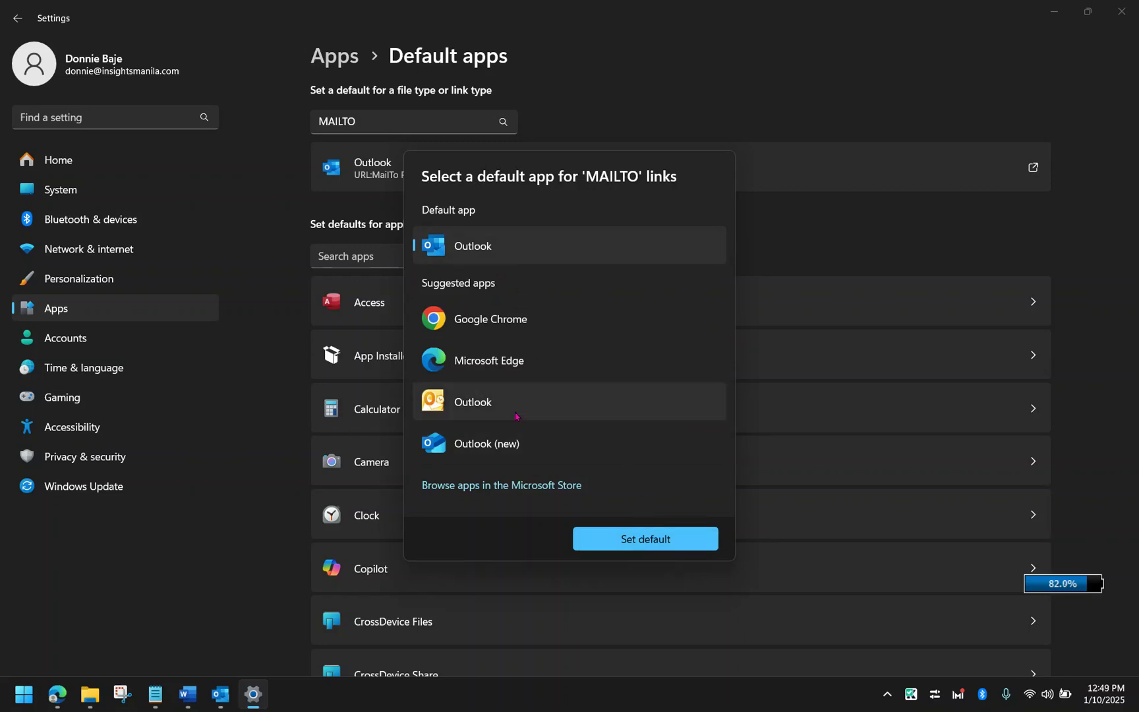
pyautogui.click(584, 537)
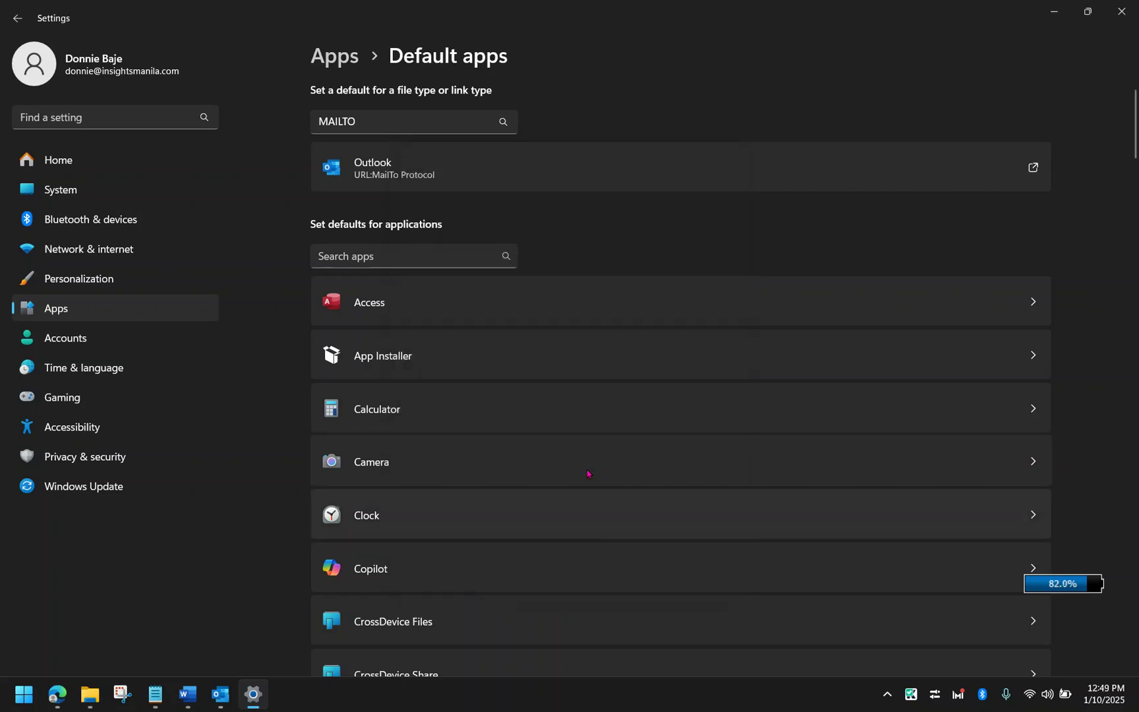
# Step: Close Settings, confirm Outlook's Sent folder is empty, minimize Outlook, and glance at Select Recipients in Word
pyautogui.click(1124, 11)
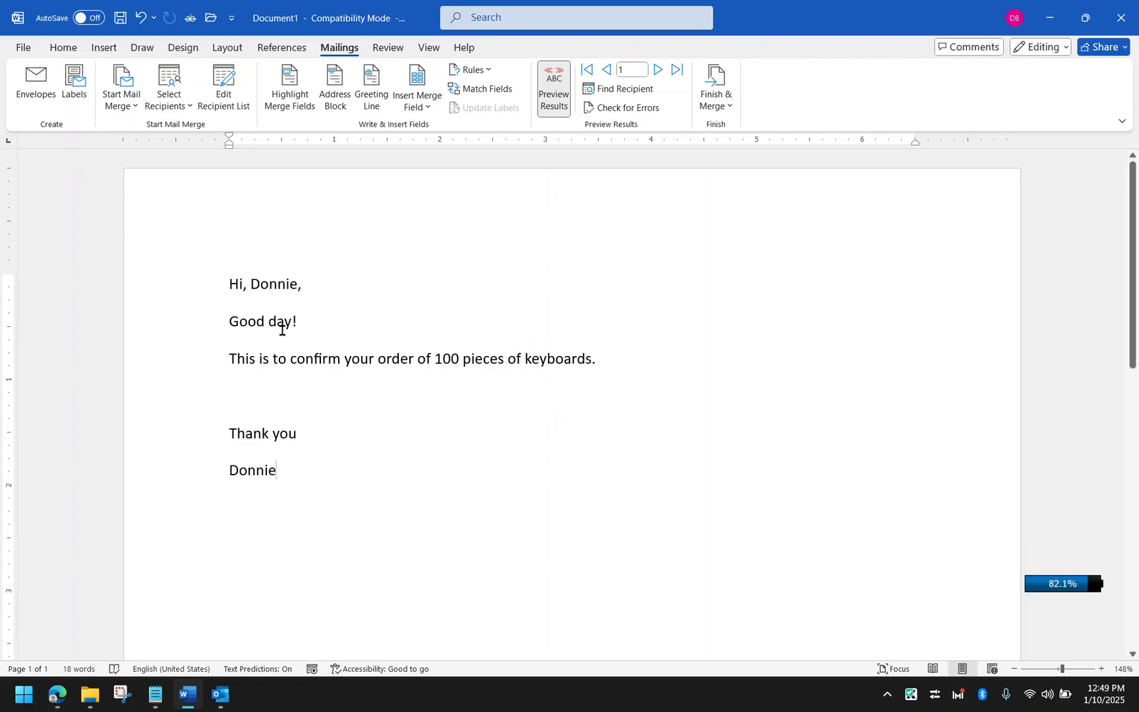
pyautogui.moveTo(221, 695)
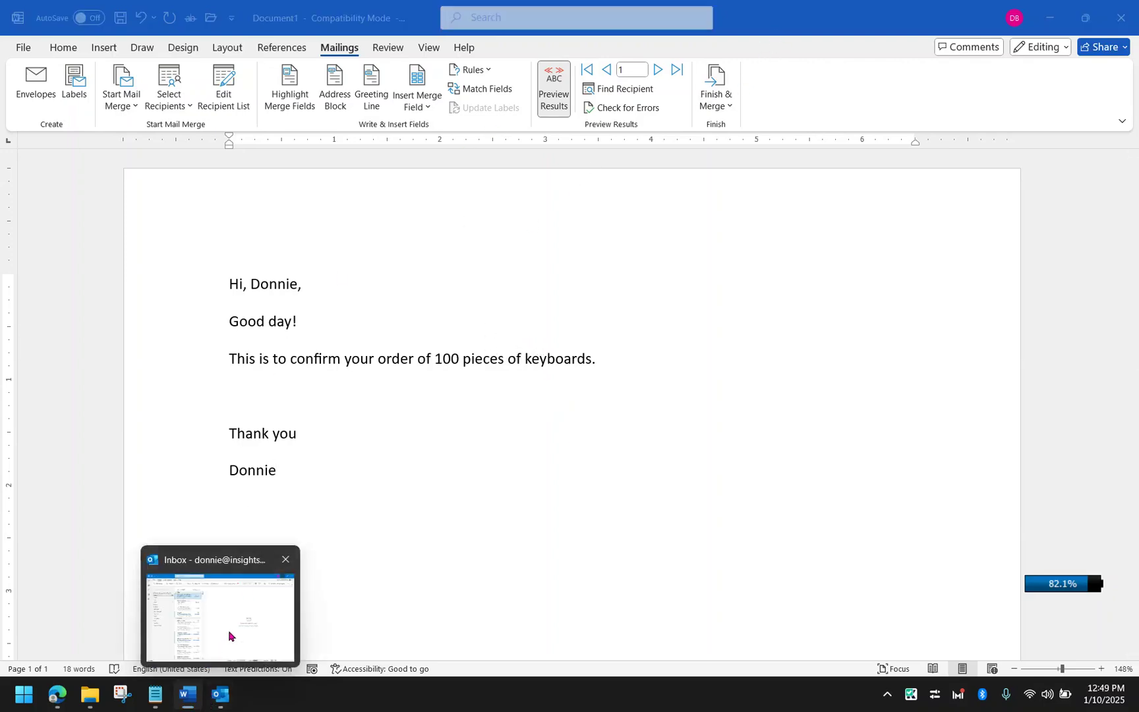
pyautogui.click(228, 636)
pyautogui.click(104, 201)
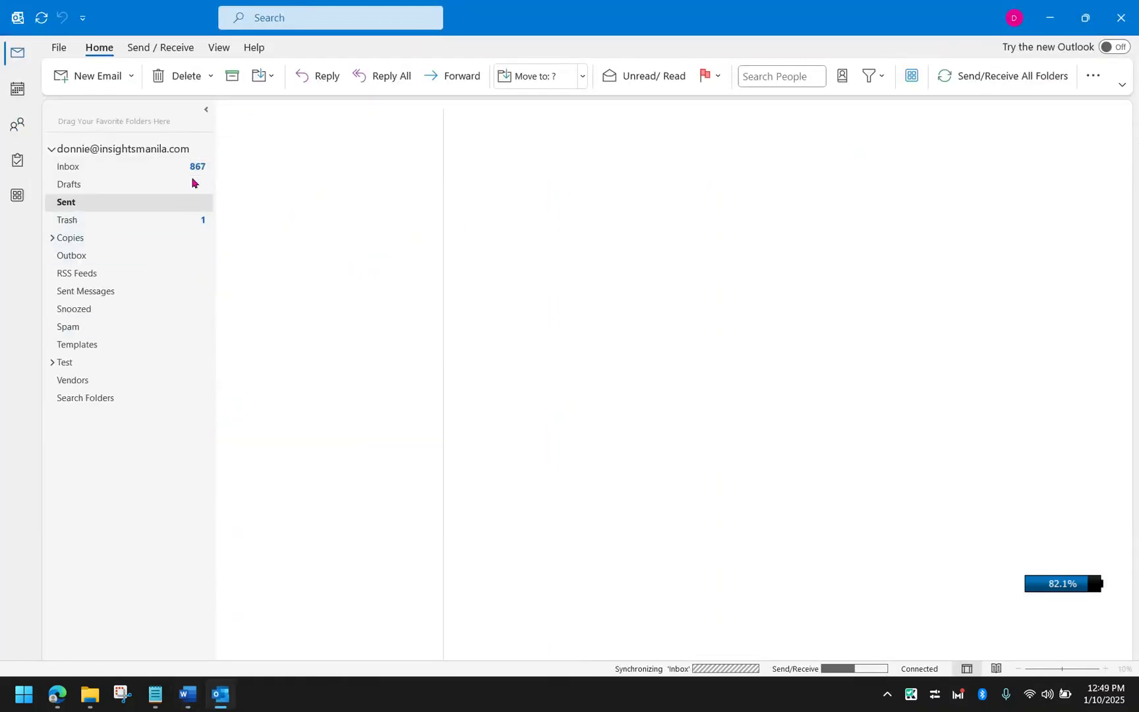
pyautogui.click(1054, 17)
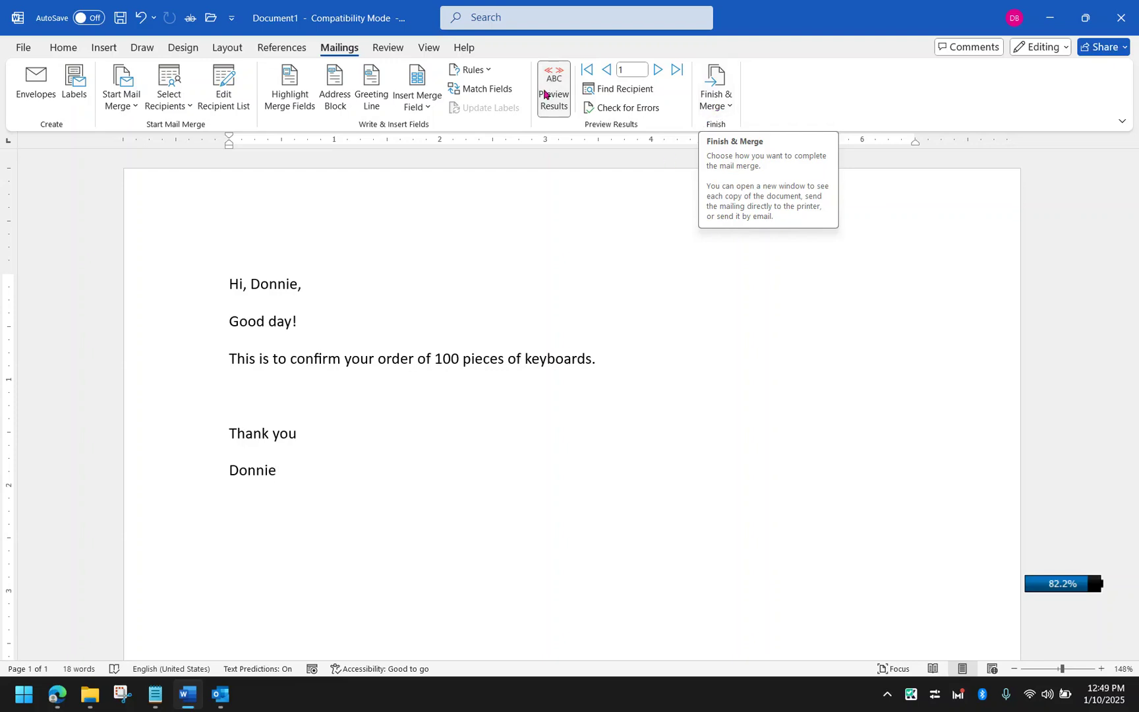
pyautogui.click(170, 106)
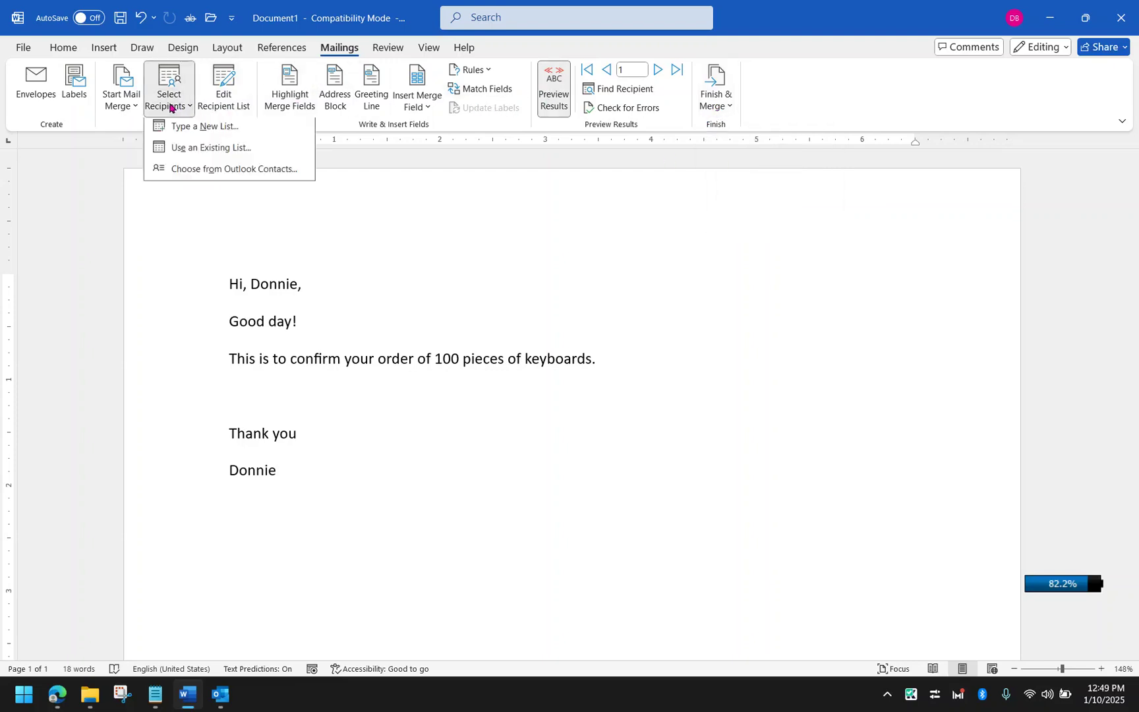
pyautogui.click(170, 105)
# Step: Glance at the merge field list, then turn off Preview Results to show «Name» and «Qty»
pyautogui.click(405, 102)
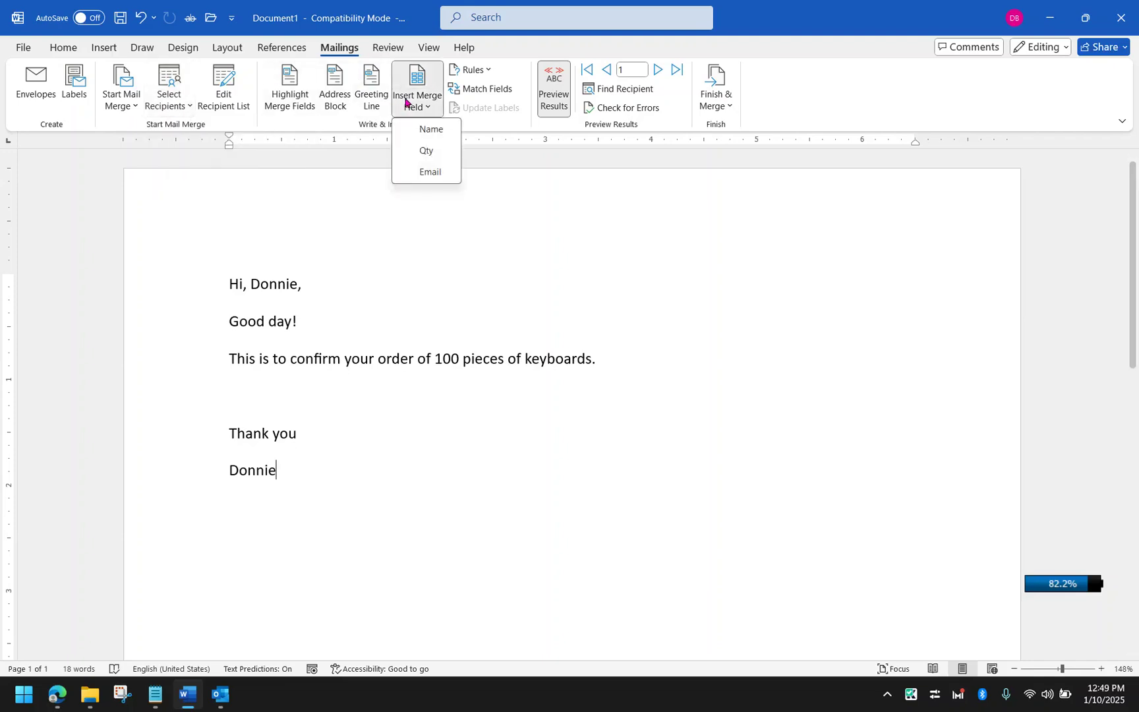
pyautogui.click(406, 101)
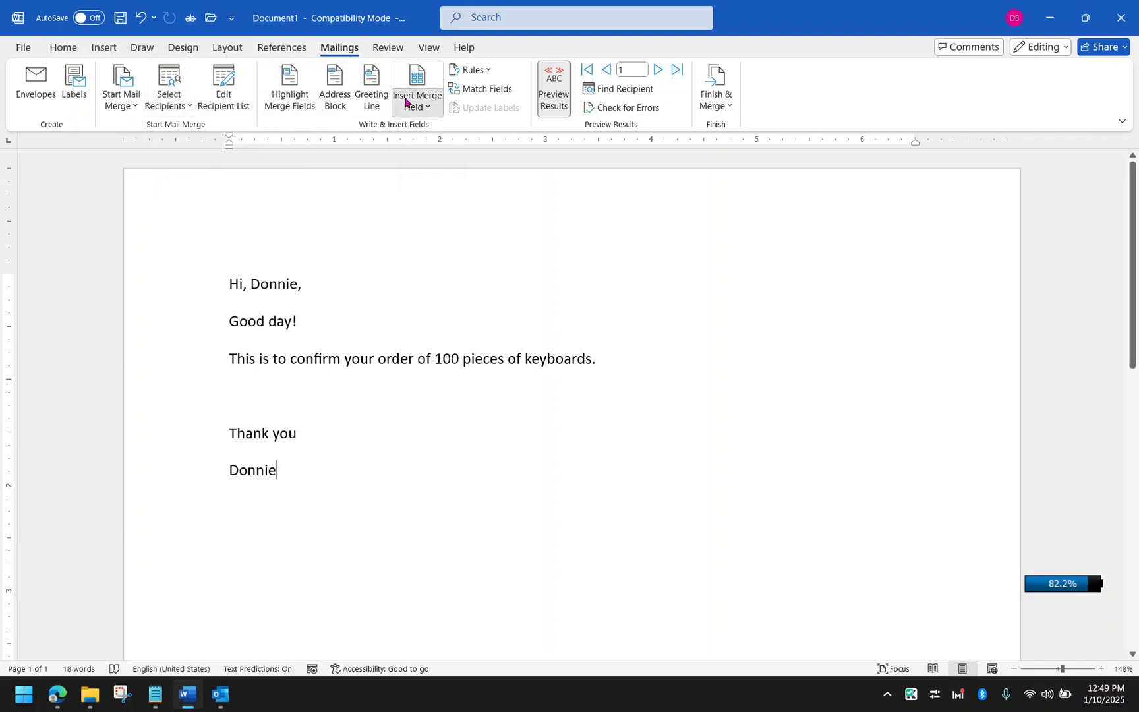
pyautogui.click(550, 90)
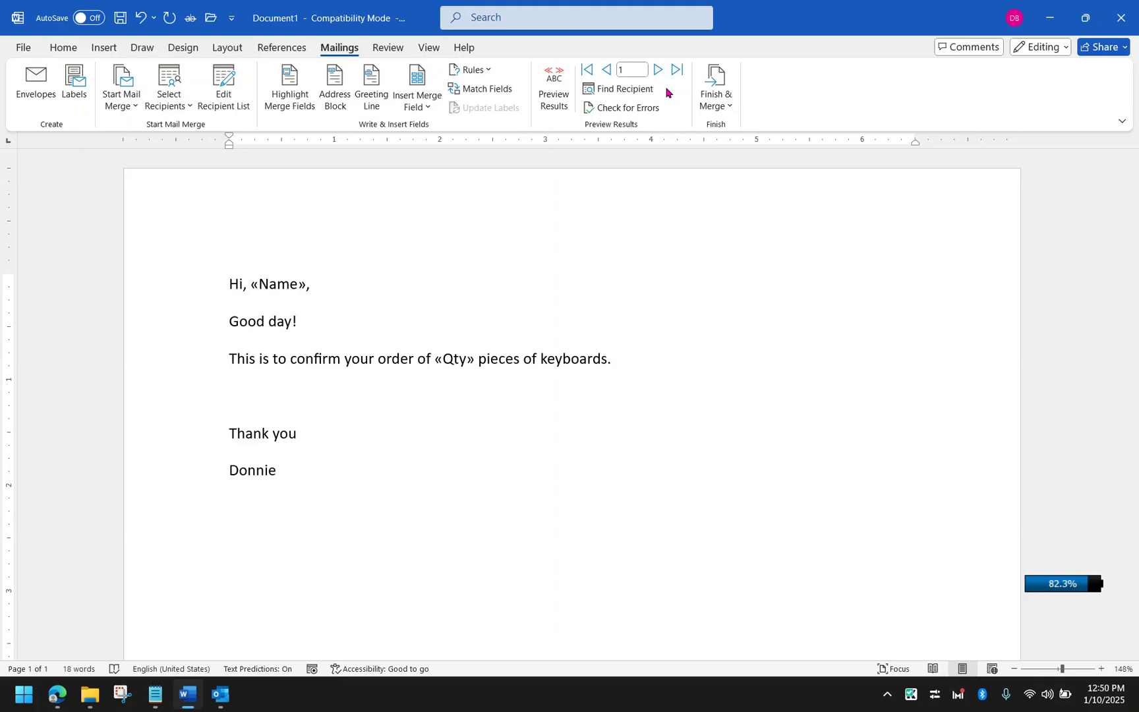
# Step: Open Finish & Merge to see the ways to complete the merge
pyautogui.click(712, 104)
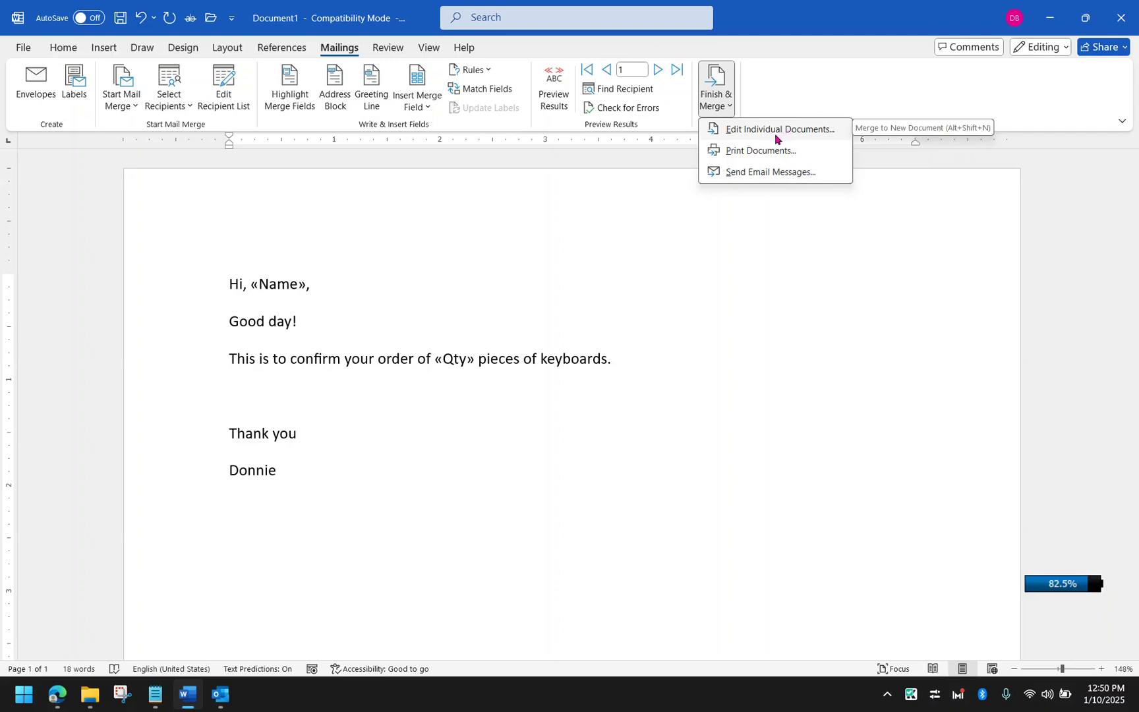
# Step: Choose Send Email Messages and address each message to the recipients' Email field
pyautogui.click(718, 174)
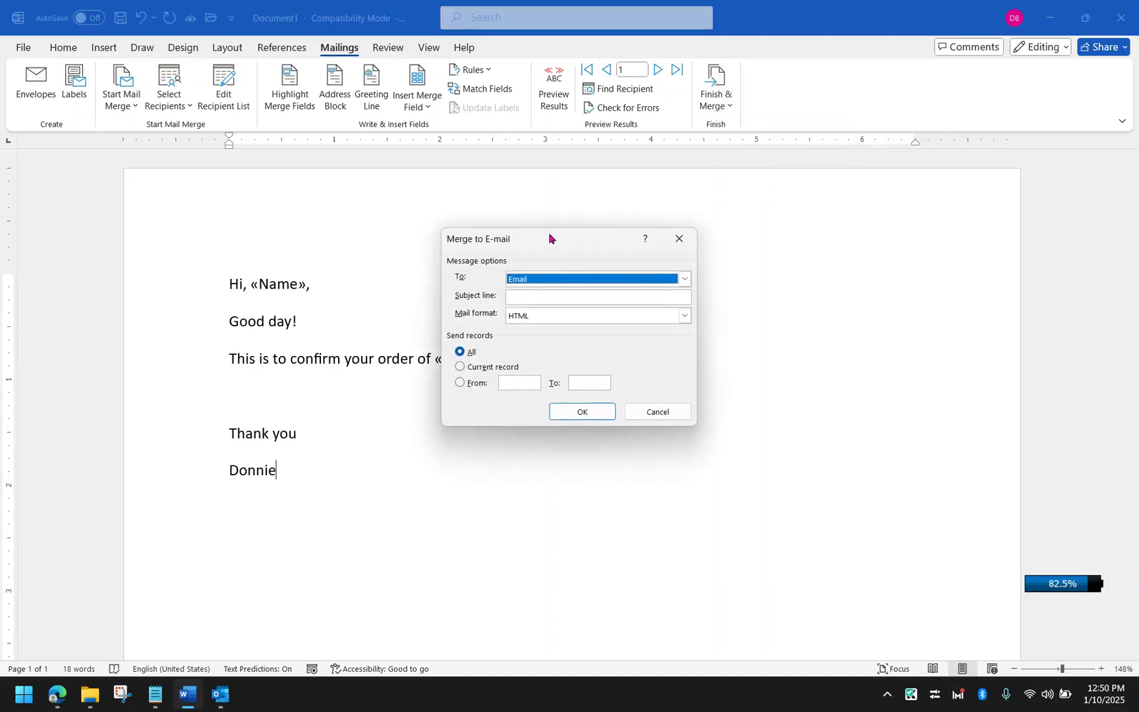
pyautogui.moveTo(549, 232); pyautogui.dragTo(492, 176)
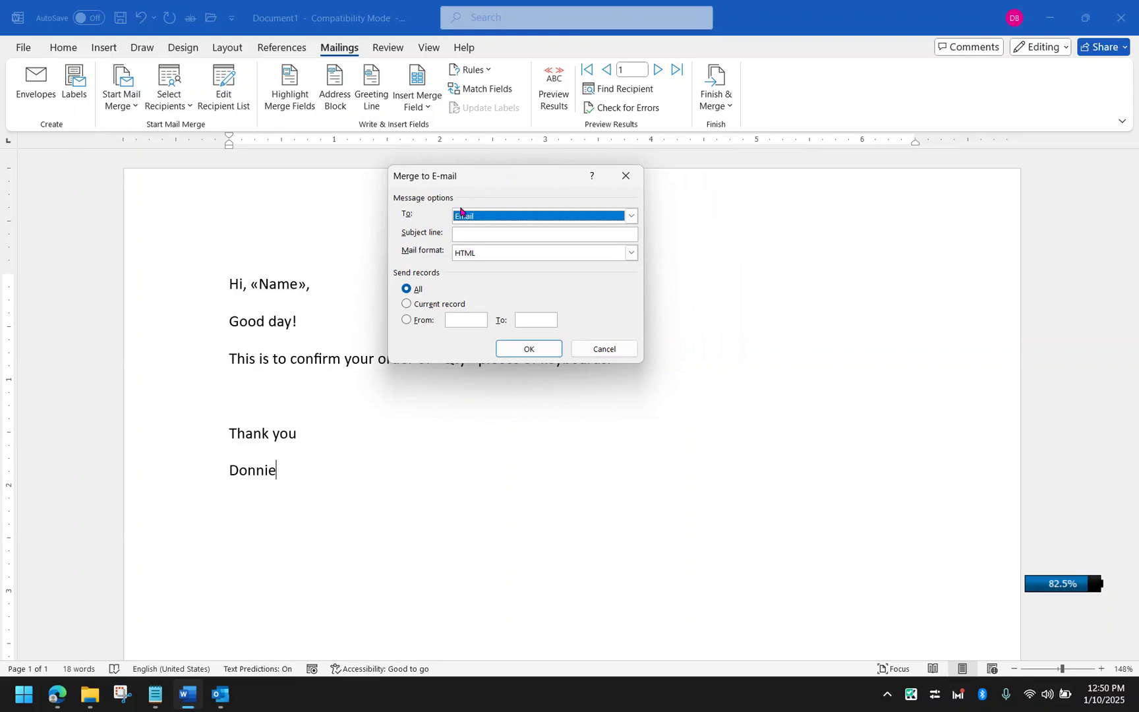
pyautogui.click(630, 217)
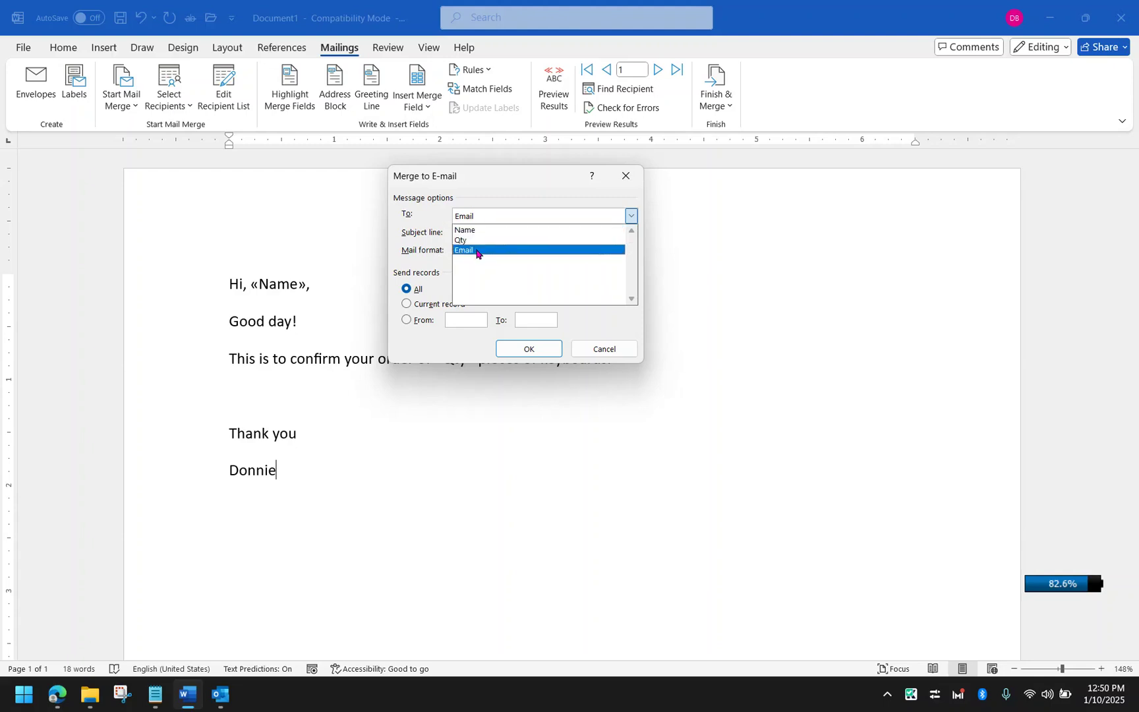
pyautogui.click(477, 250)
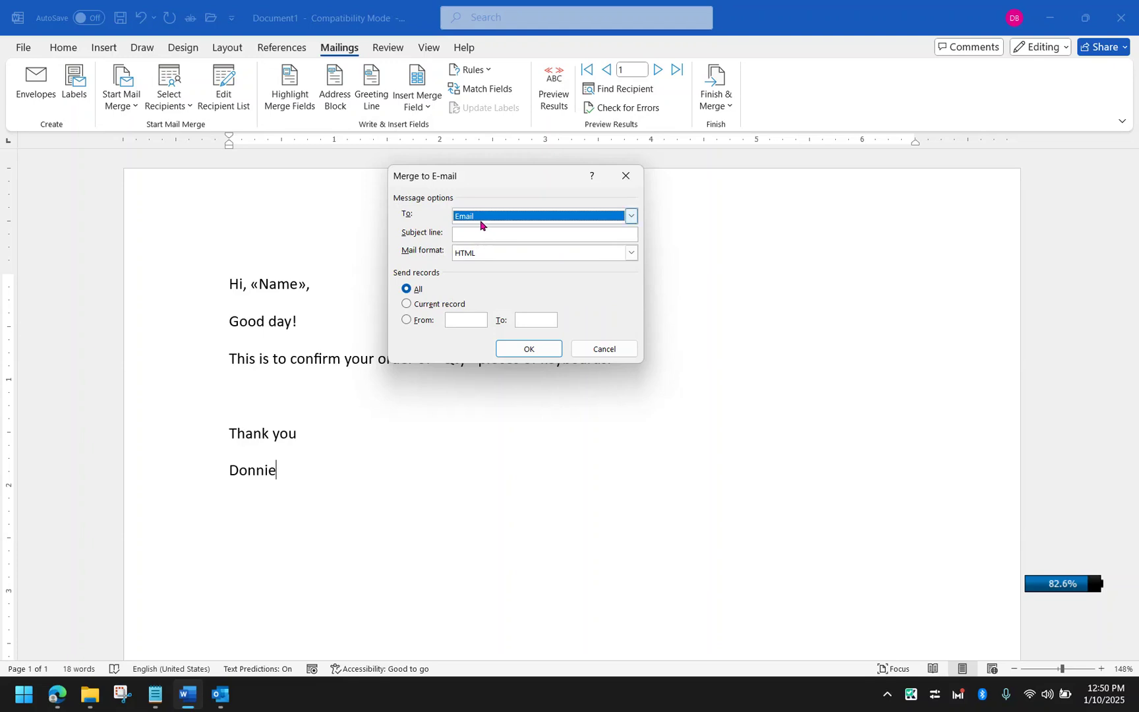
pyautogui.click(481, 221)
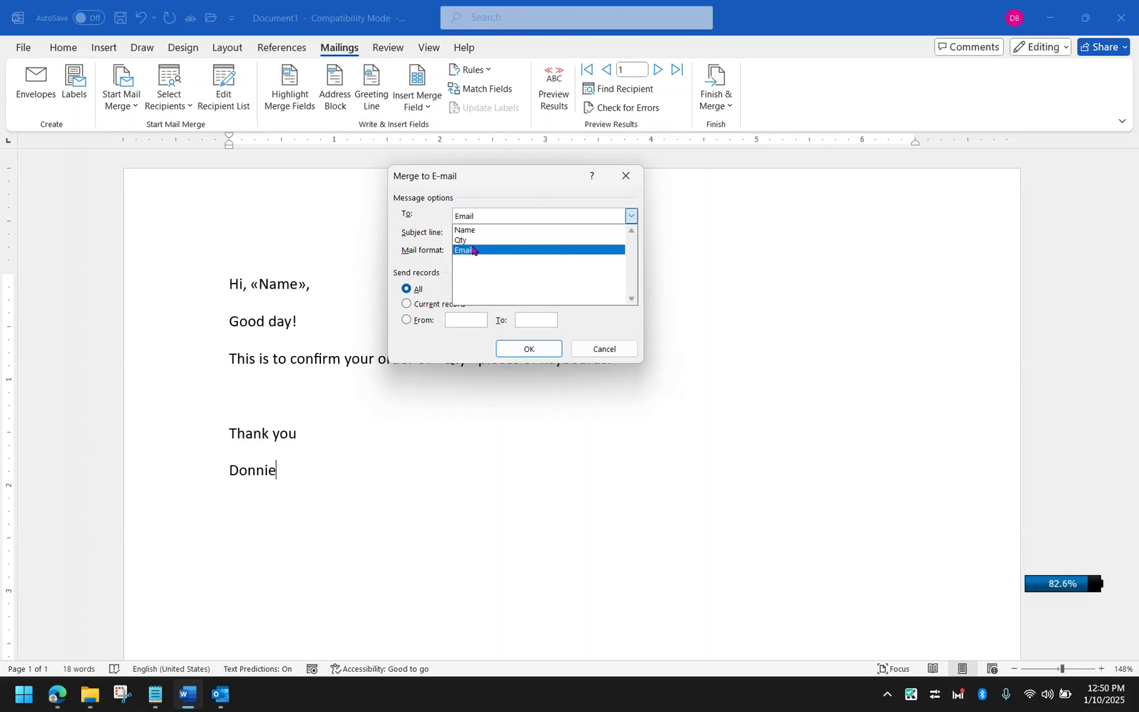
pyautogui.click(425, 250)
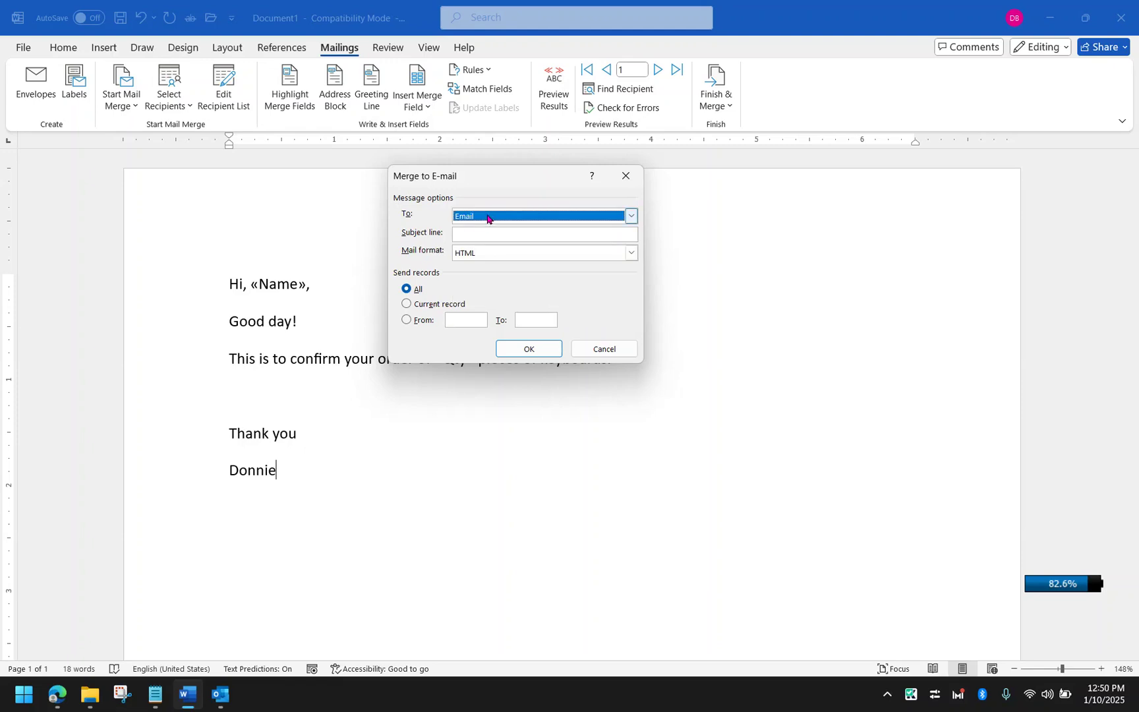
pyautogui.click(488, 219)
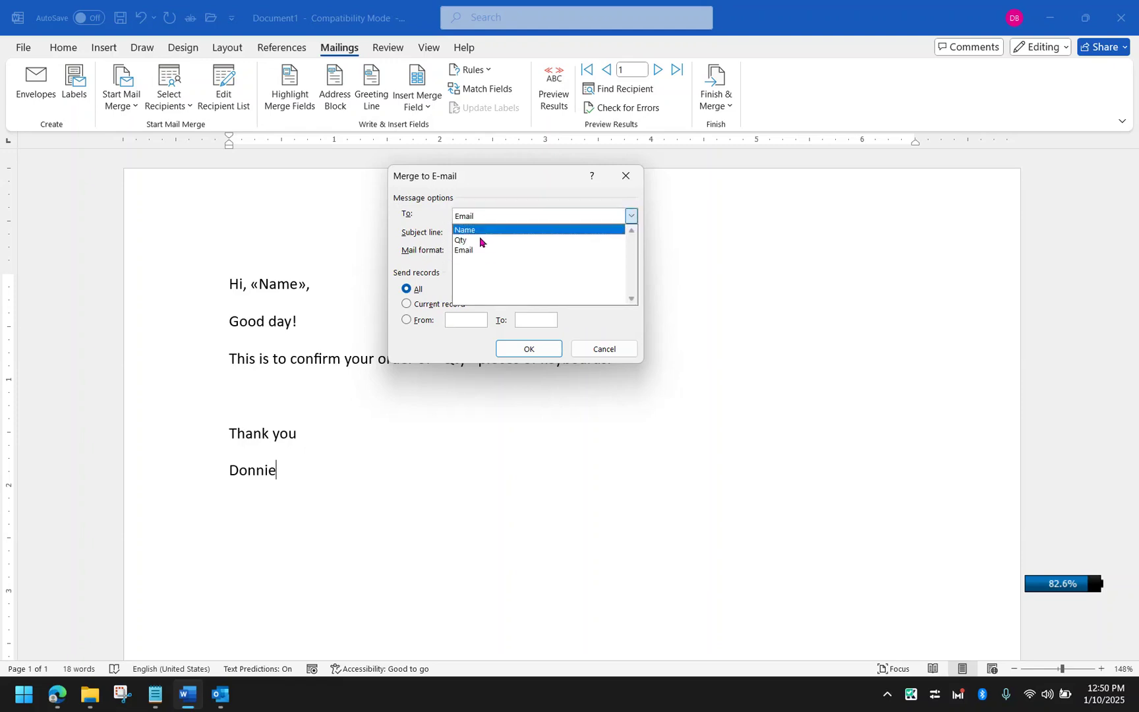
# Step: Keep Email as the To field and enter the subject line 'Confirmation Email'
pyautogui.click(478, 250)
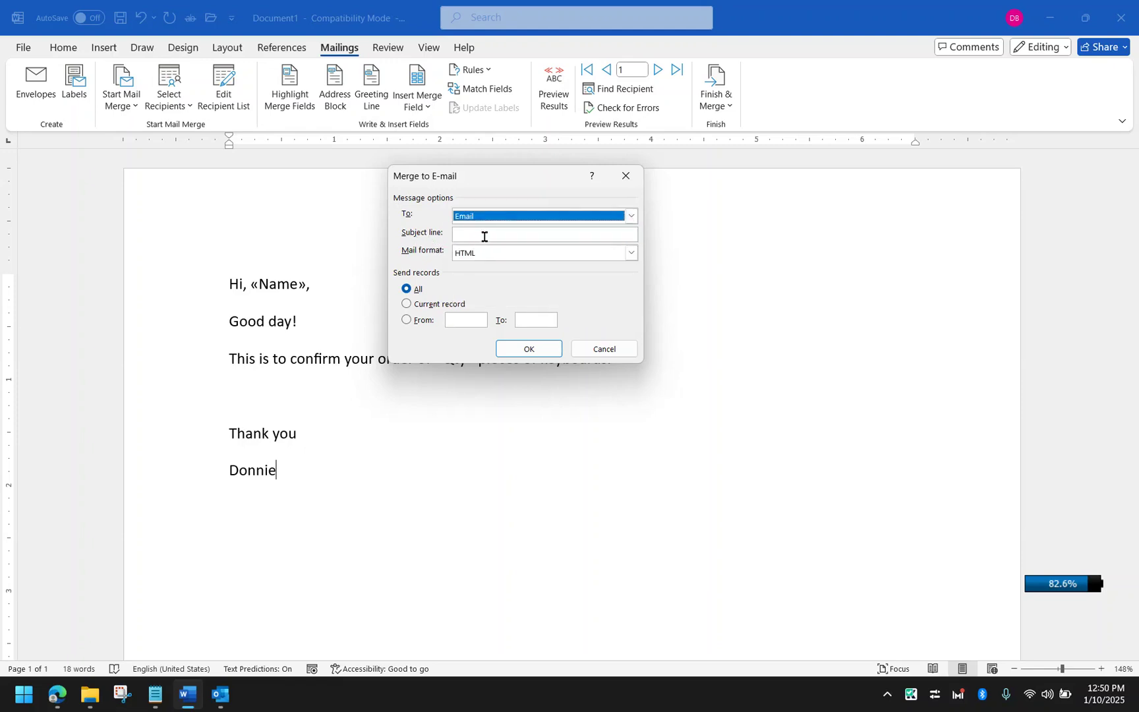
pyautogui.click(485, 235)
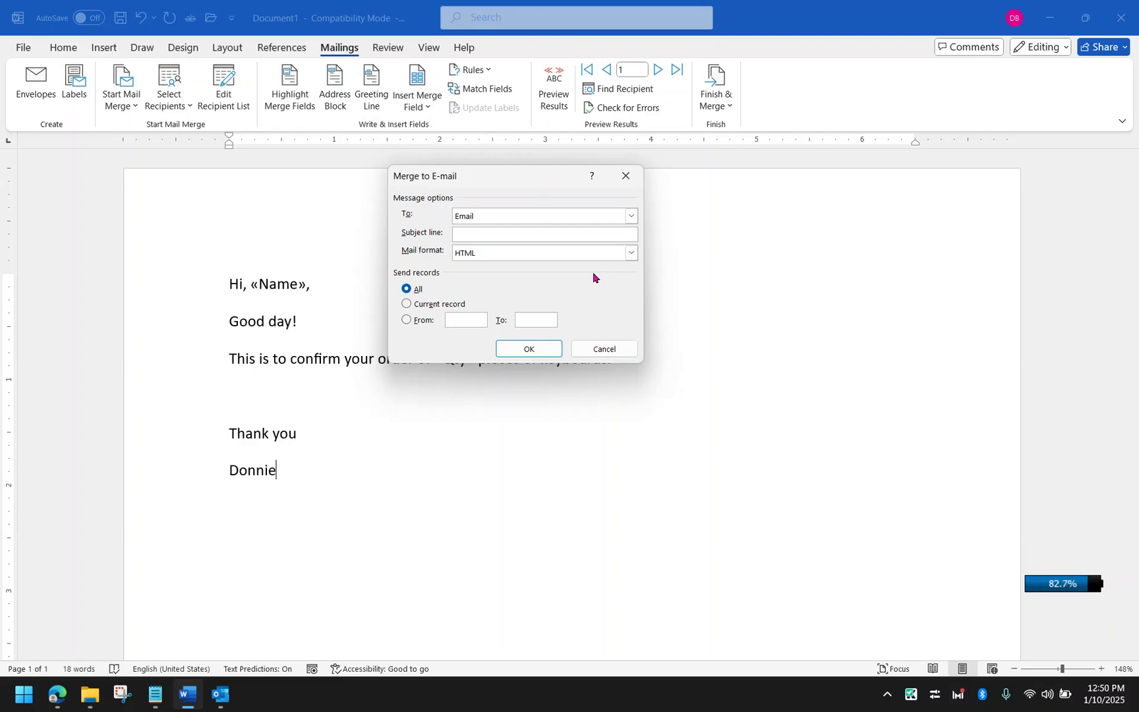
pyautogui.write('Confirmation Email')
# Step: Set the mail format to HTML and send to All records
pyautogui.click(599, 254)
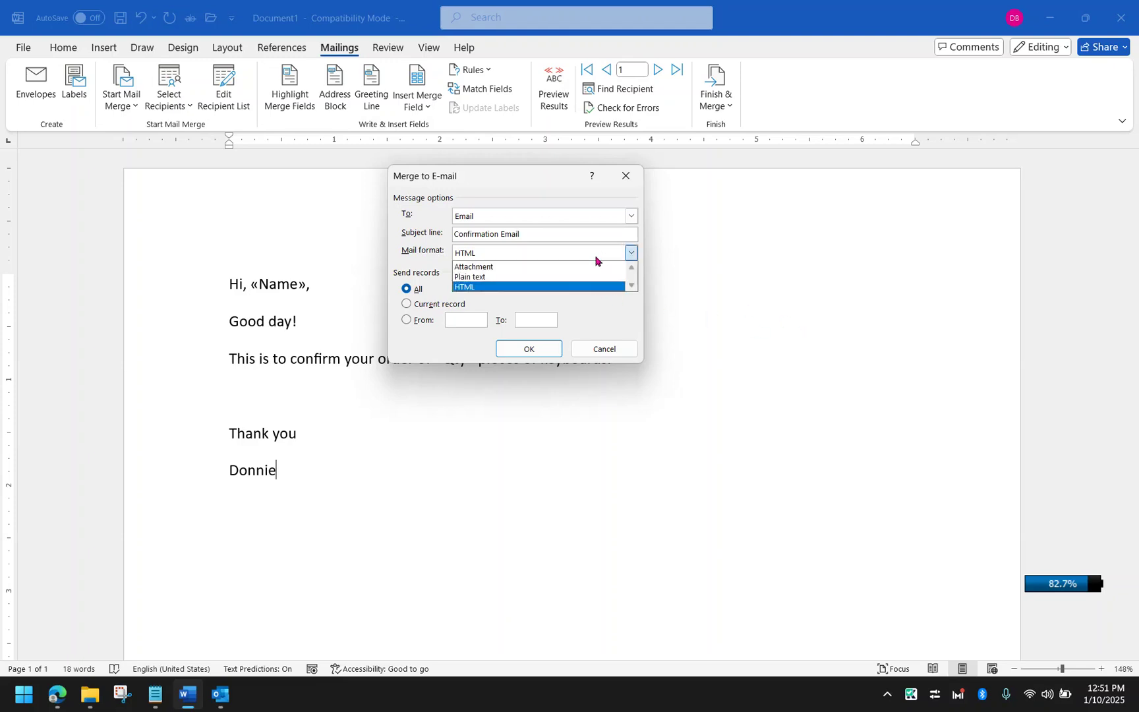
pyautogui.click(534, 277)
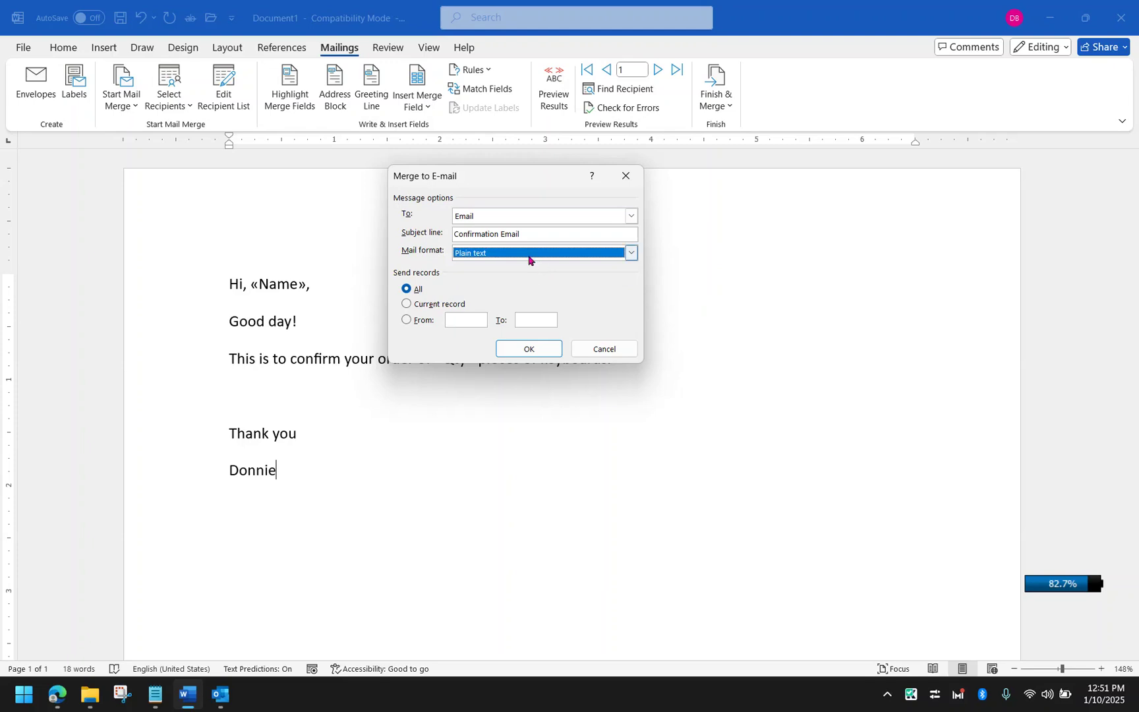
pyautogui.click(530, 257)
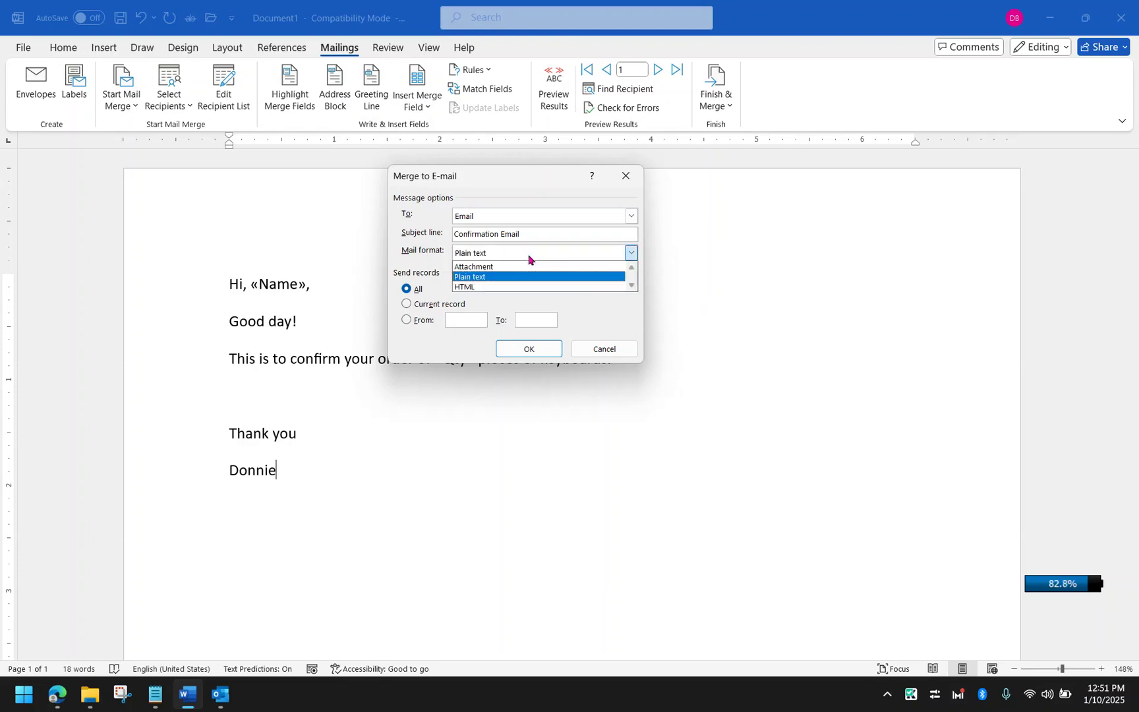
pyautogui.click(481, 288)
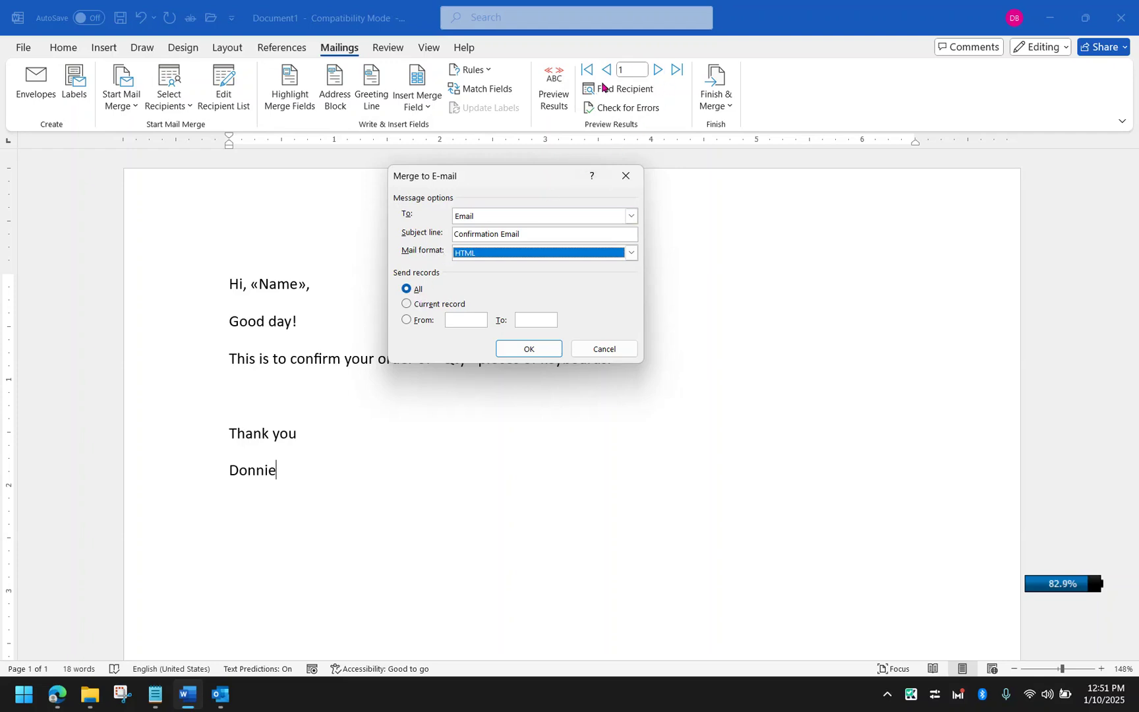
pyautogui.click(423, 325)
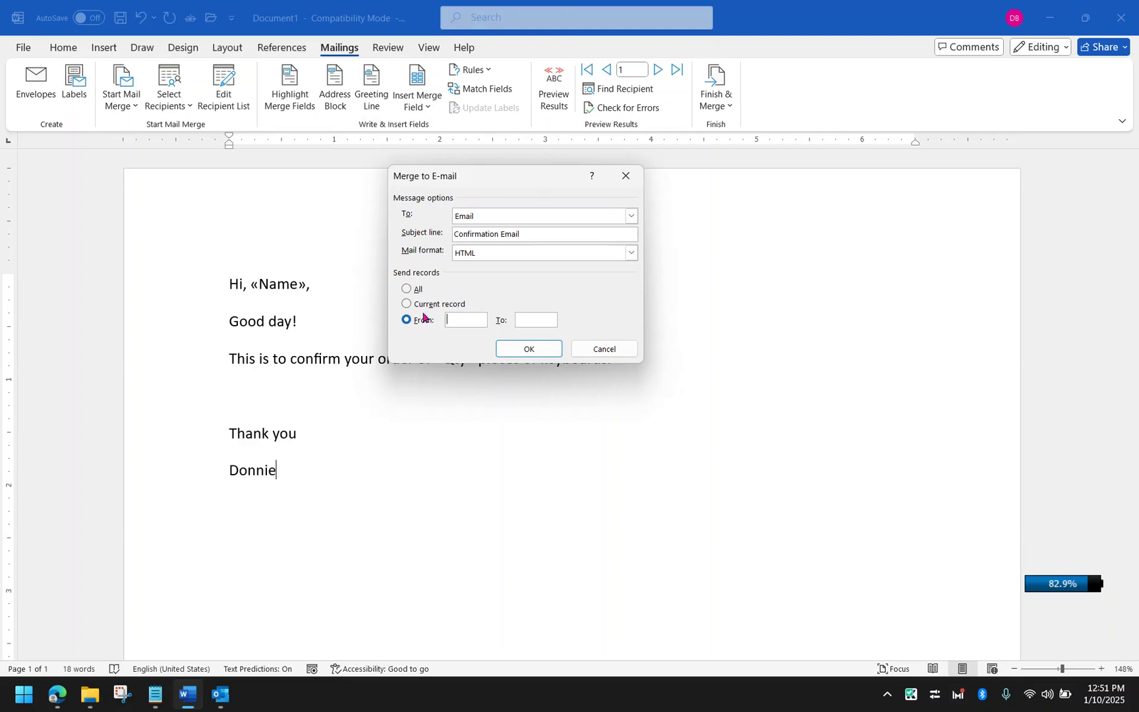
pyautogui.click(415, 290)
# Step: Run the merge to send the e-mails, then bring Outlook to the front
pyautogui.click(534, 349)
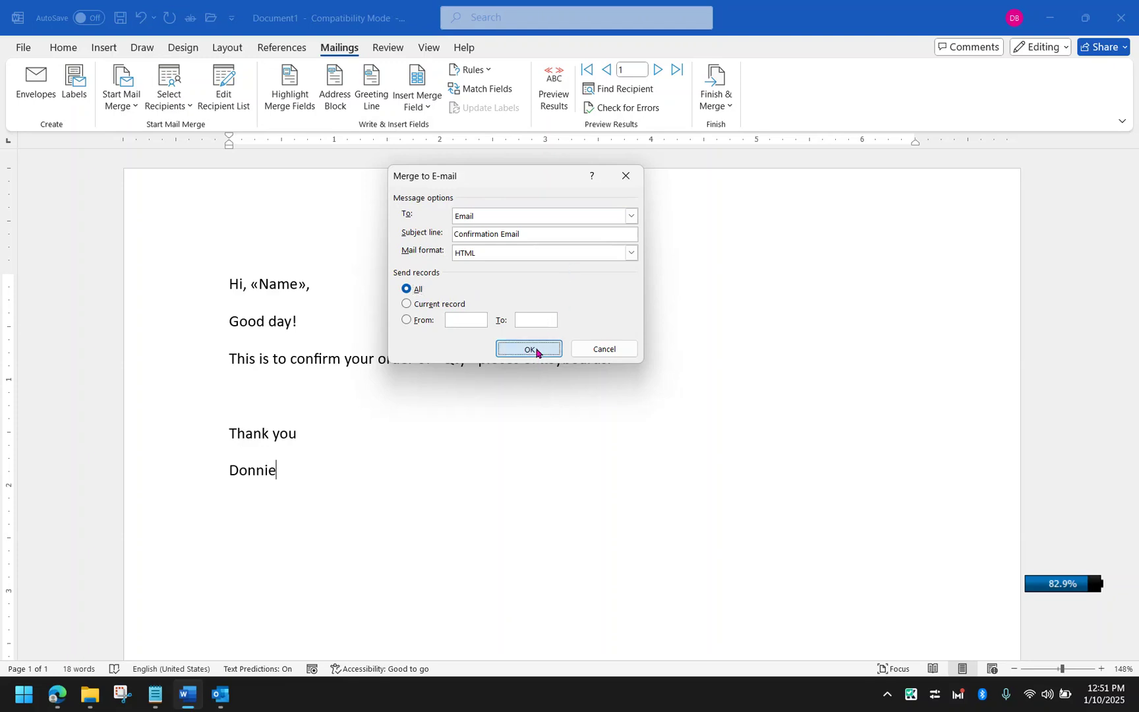
pyautogui.click(888, 695)
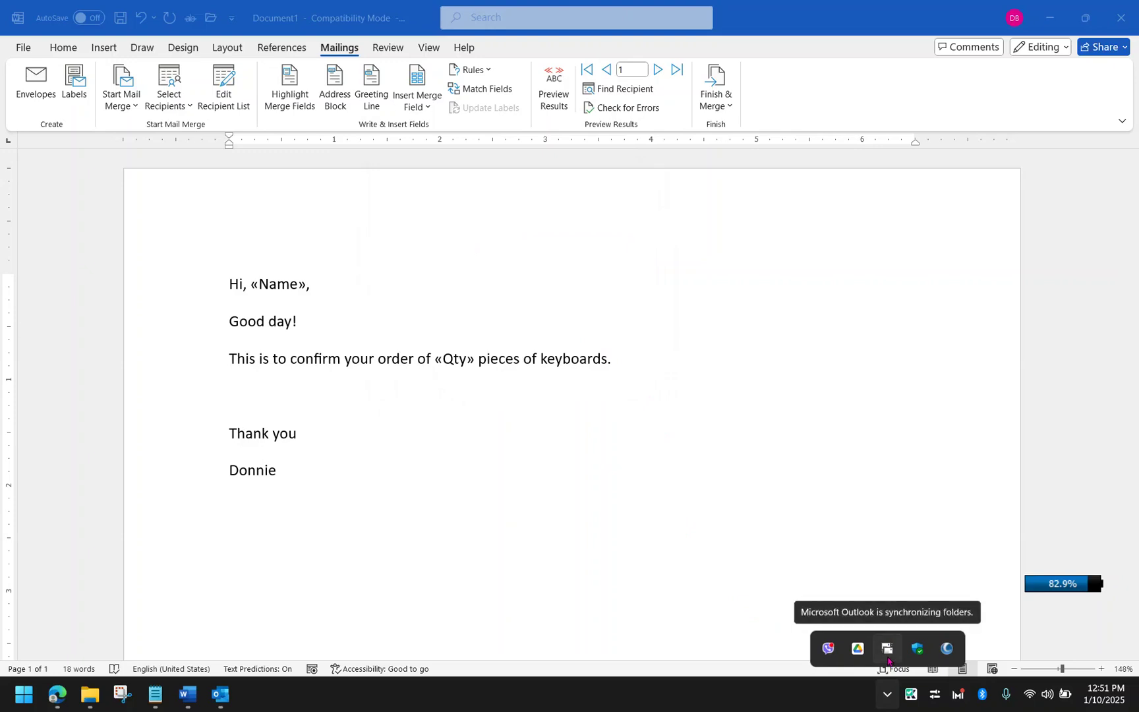
pyautogui.click(832, 701)
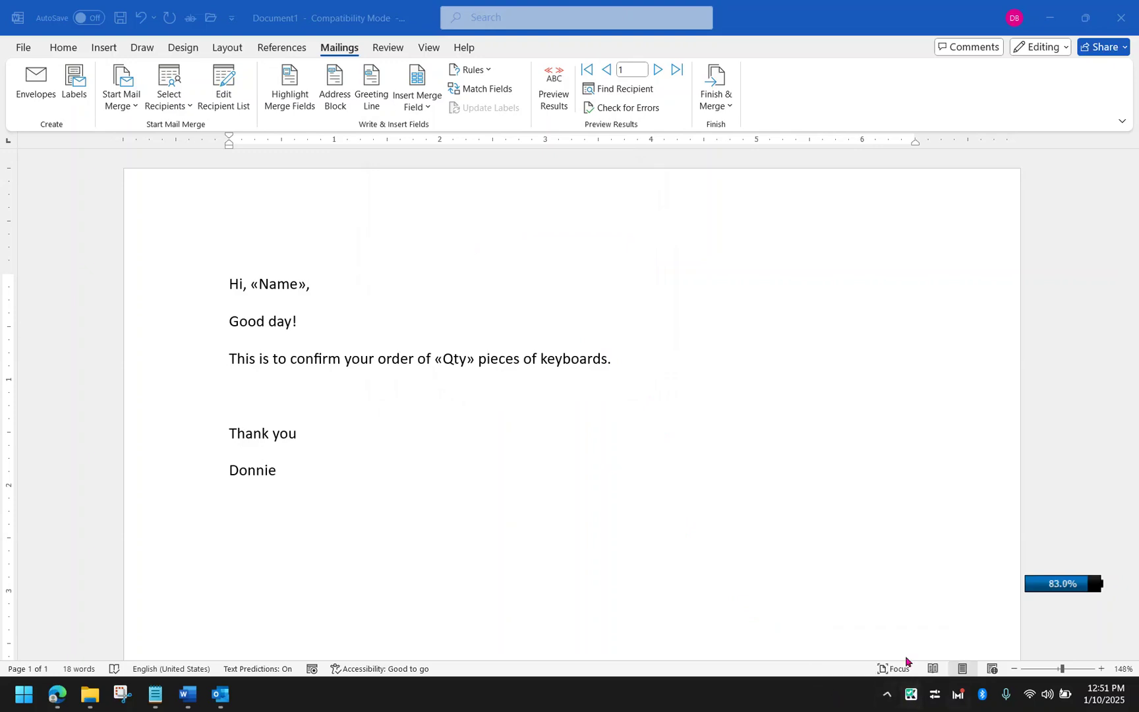
pyautogui.click(888, 693)
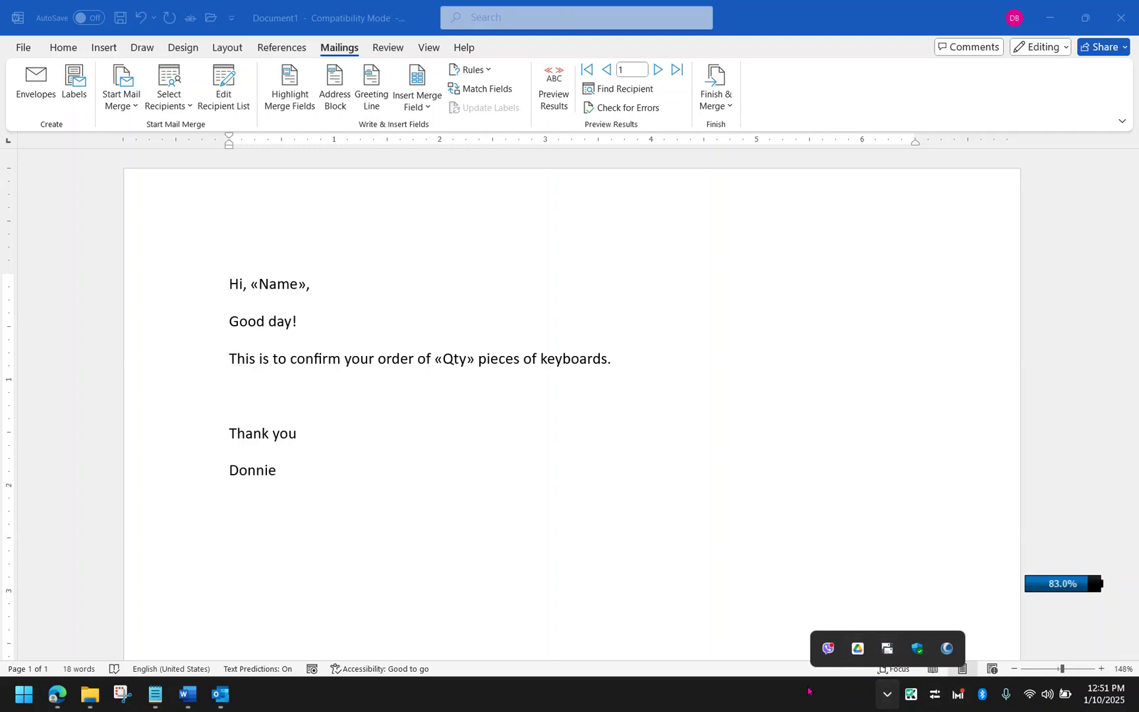
pyautogui.click(221, 696)
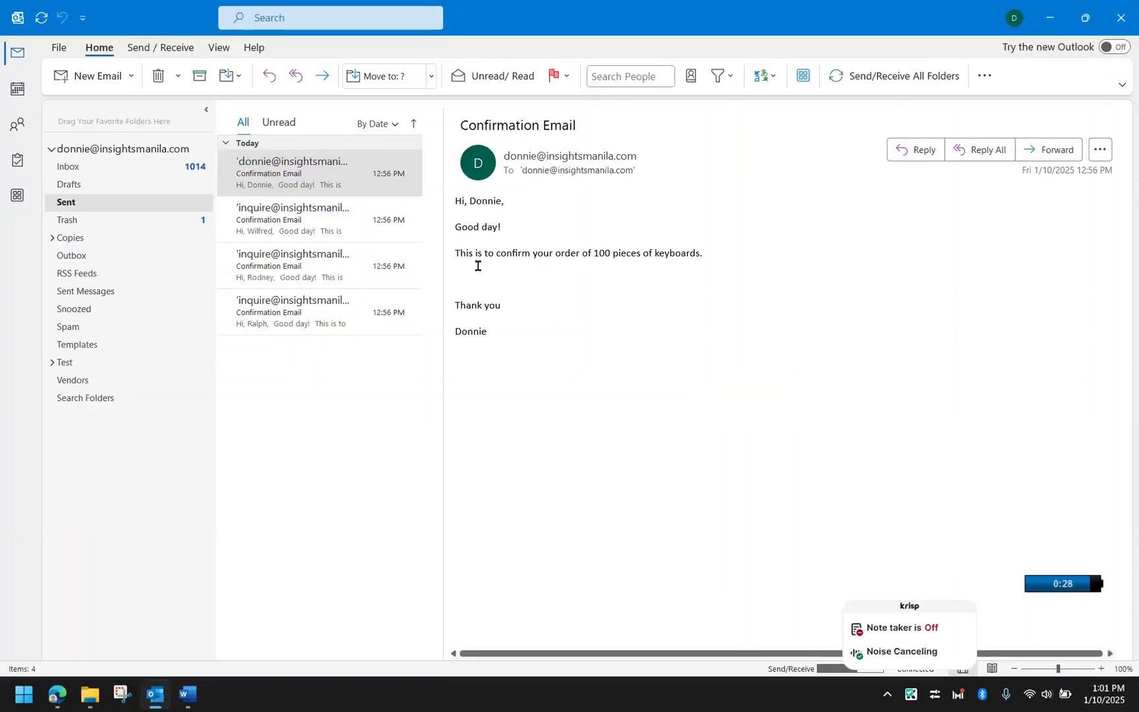
# Step: Preview each of the four sent Confirmation Email messages, then return to Word
pyautogui.click(324, 223)
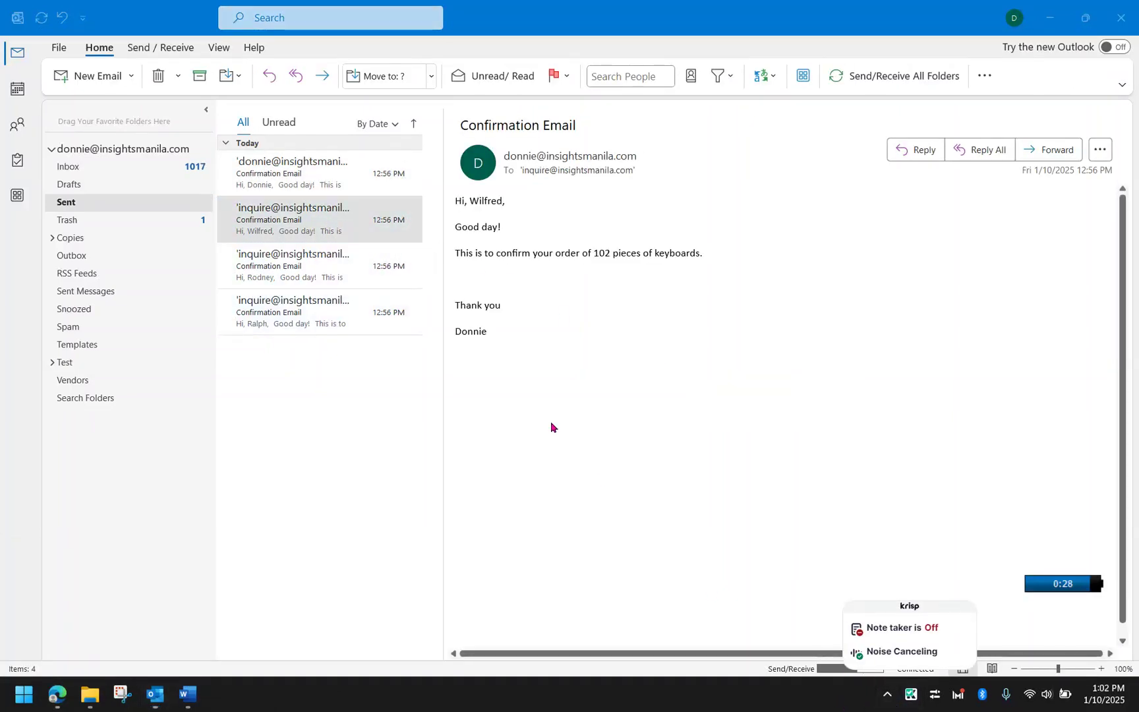
pyautogui.click(317, 285)
pyautogui.click(323, 303)
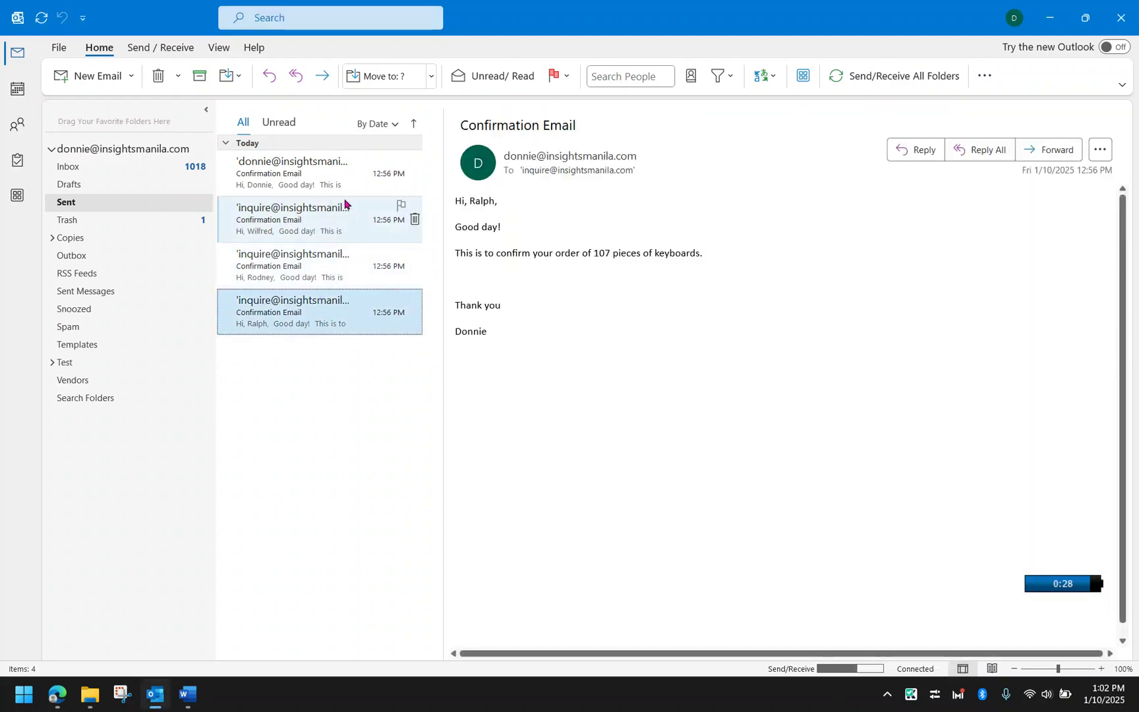
pyautogui.click(330, 173)
pyautogui.click(317, 221)
pyautogui.click(315, 284)
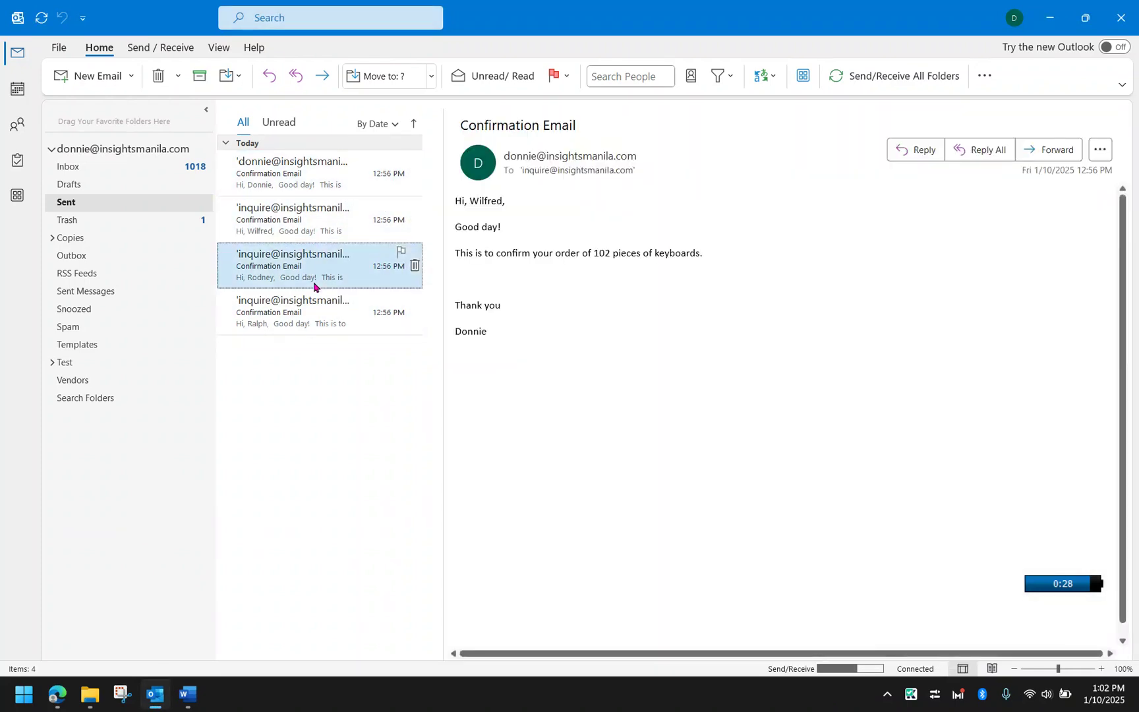
pyautogui.click(319, 301)
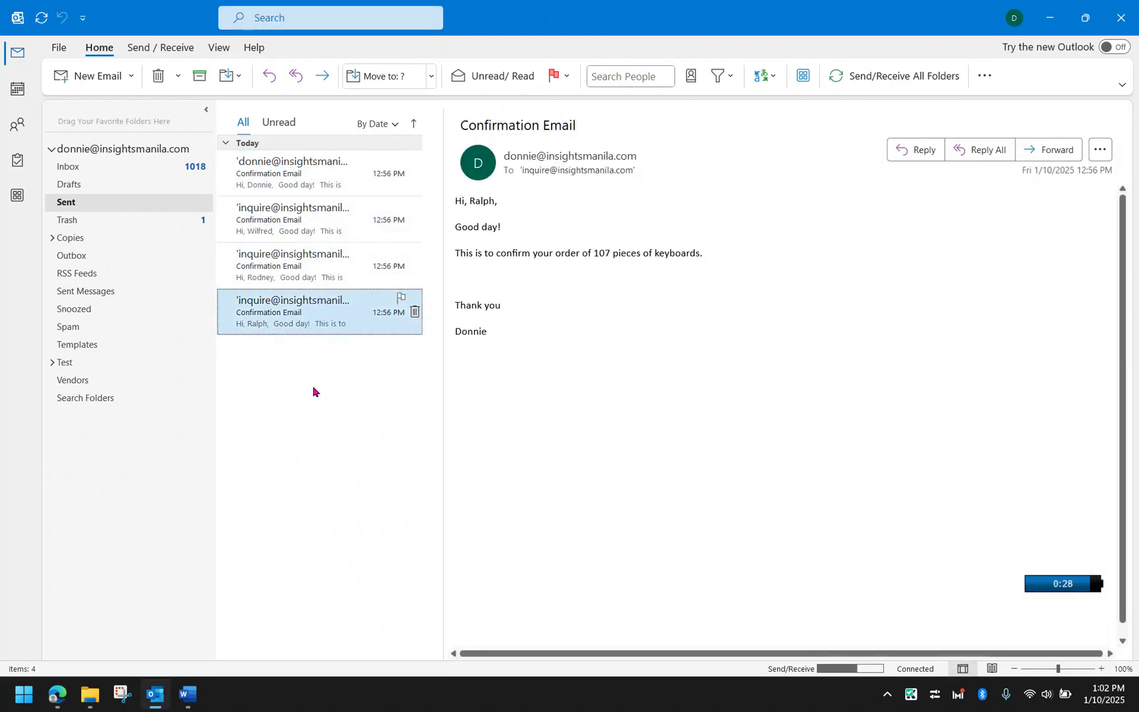
pyautogui.click(188, 694)
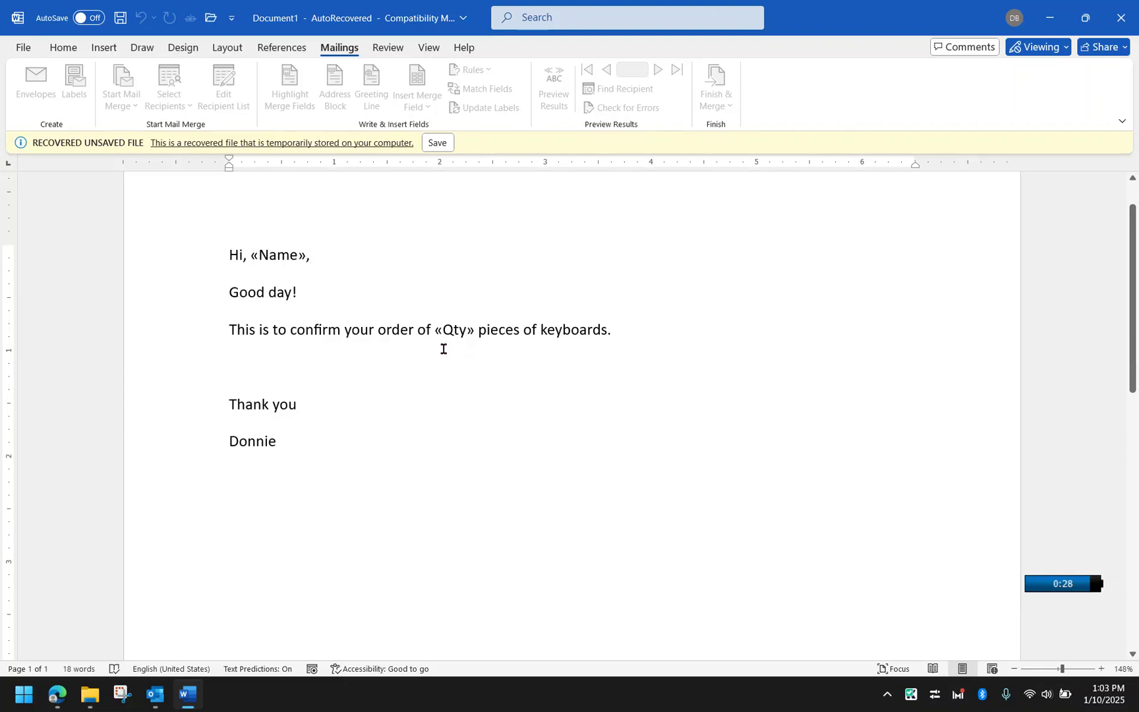
# Step: Click into the letter's quantity sentence, then switch to the Edge browser window
pyautogui.click(408, 328)
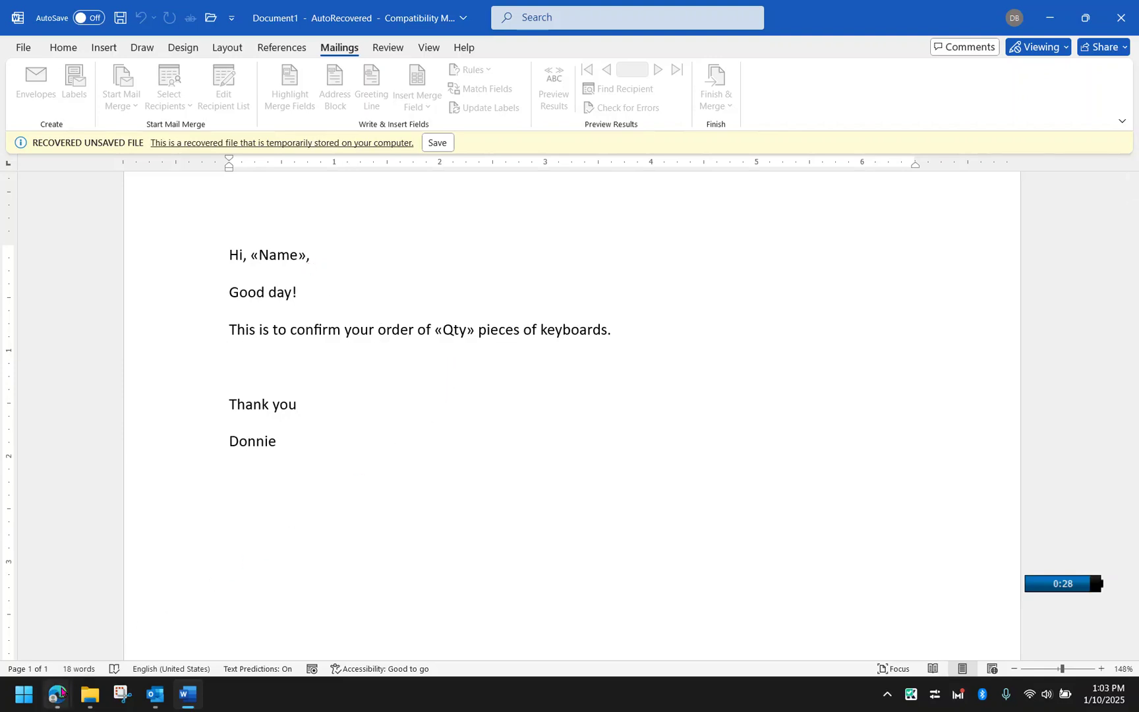
pyautogui.moveTo(57, 695)
pyautogui.click(119, 615)
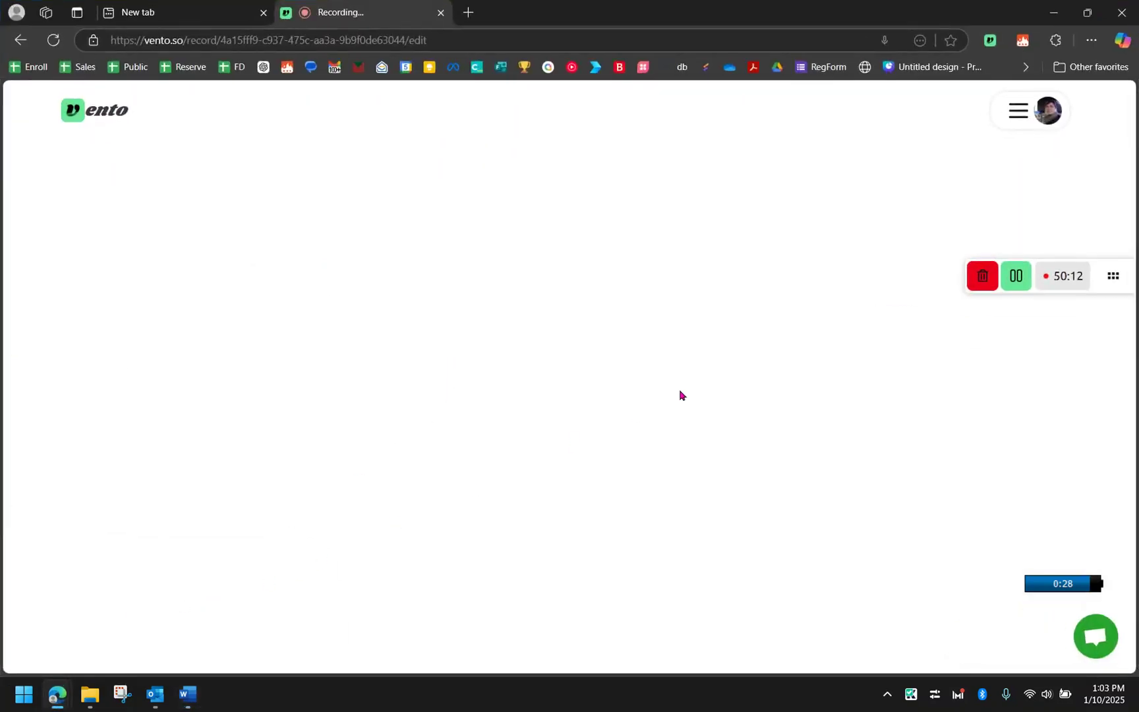